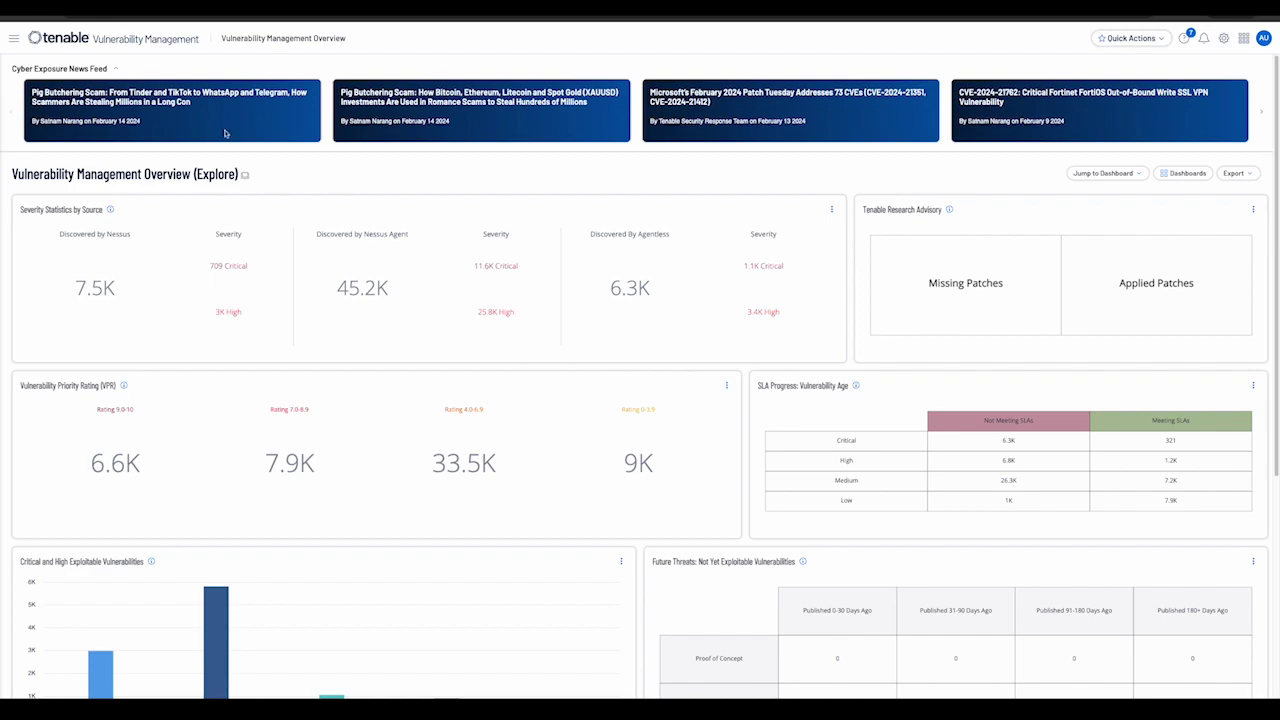
Open the Findings page, review the cloud misconfigurations, host audits and web application findings, and return to the vulnerabilities list
click(14, 38)
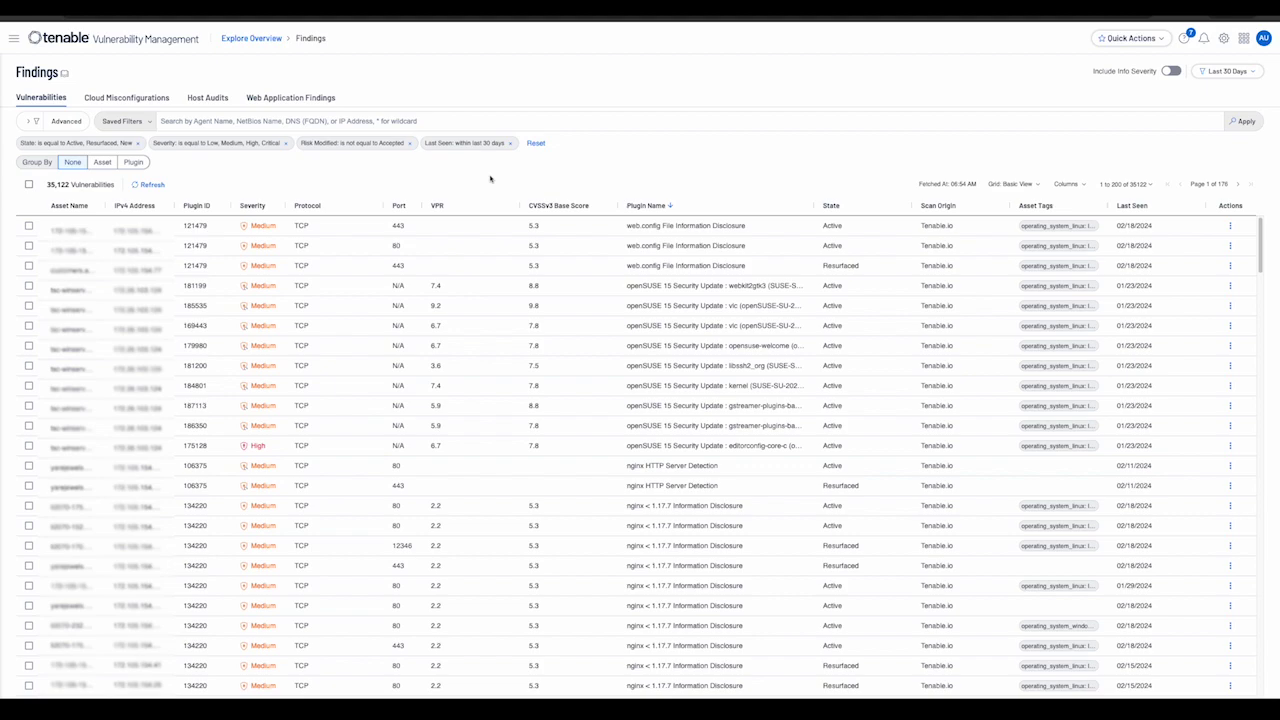
click(142, 97)
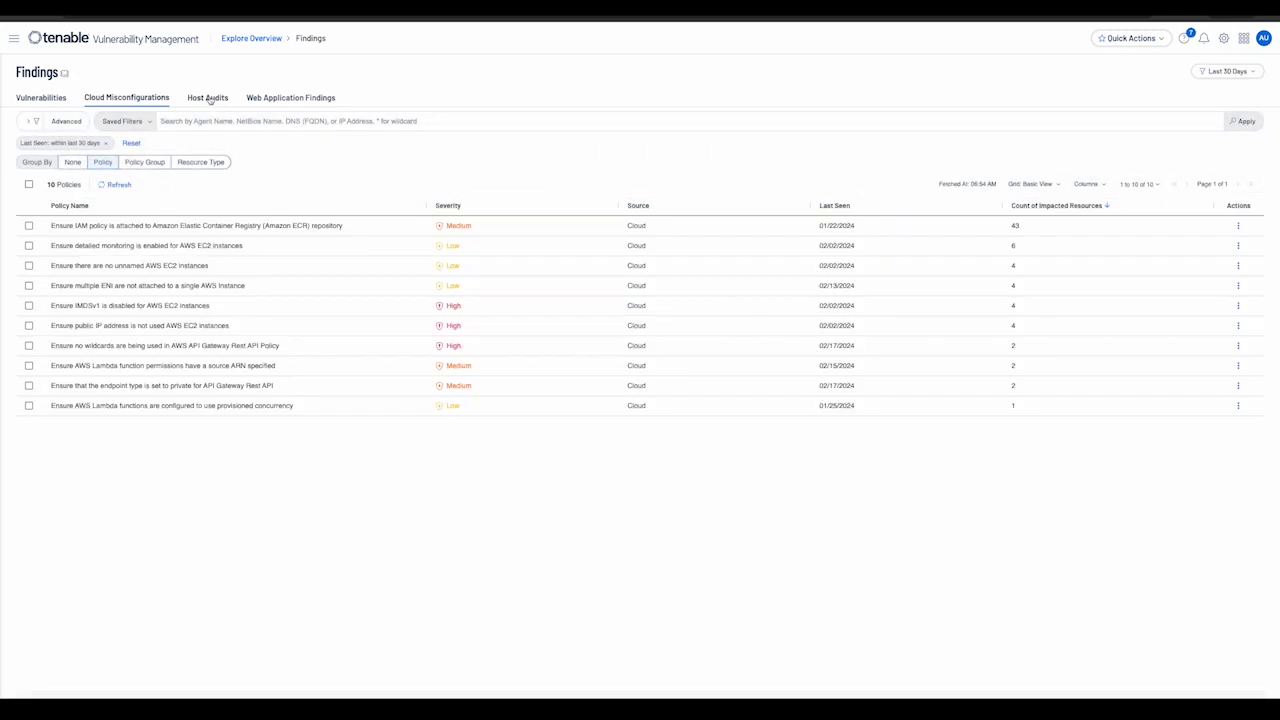
click(209, 98)
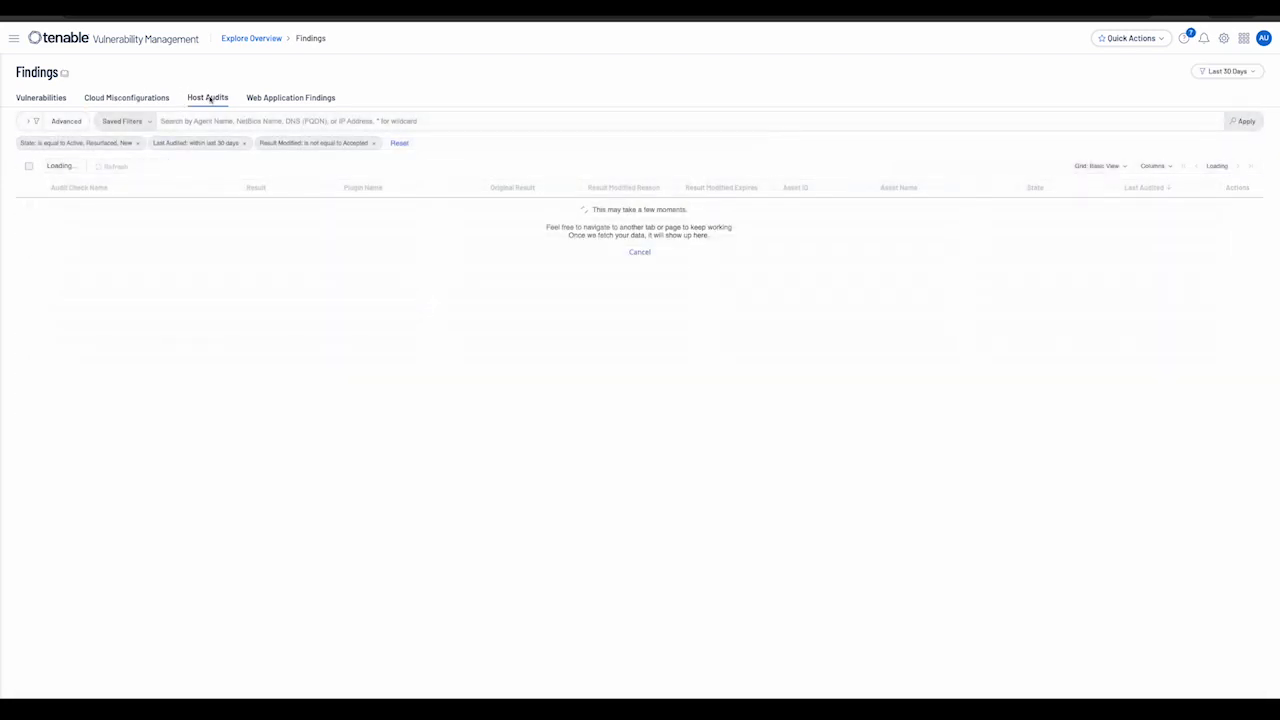
click(270, 98)
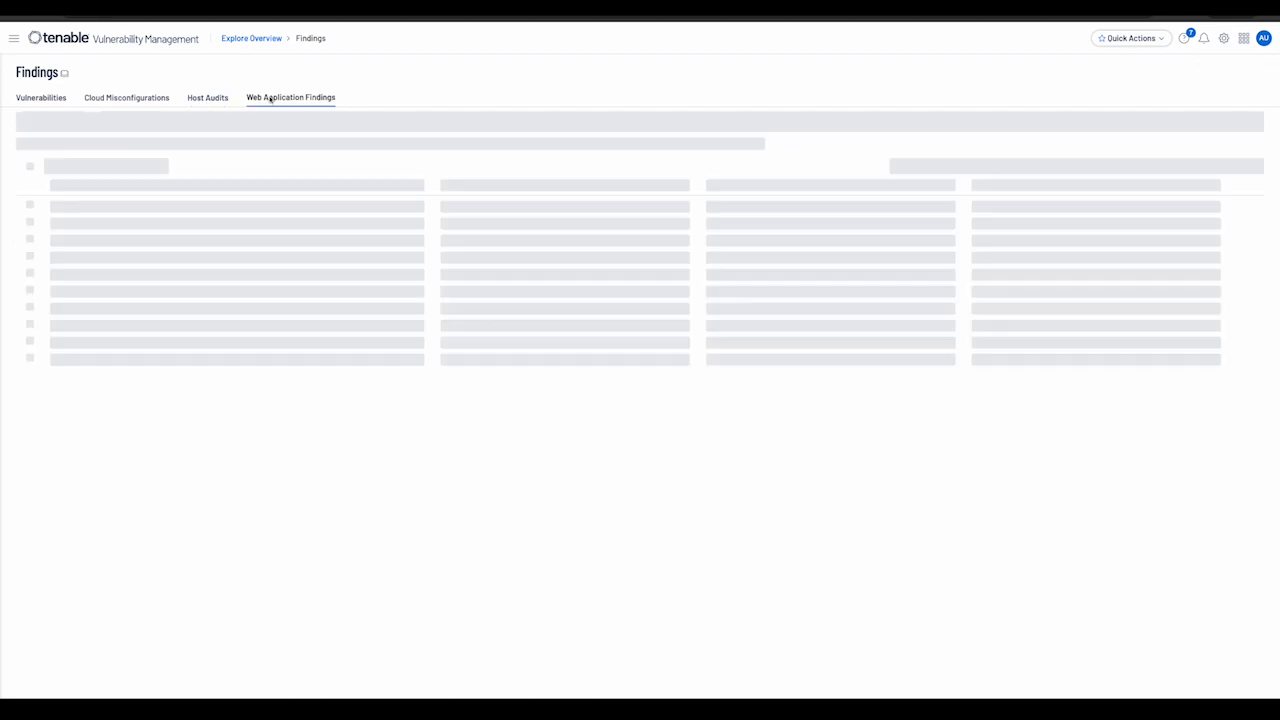
click(36, 98)
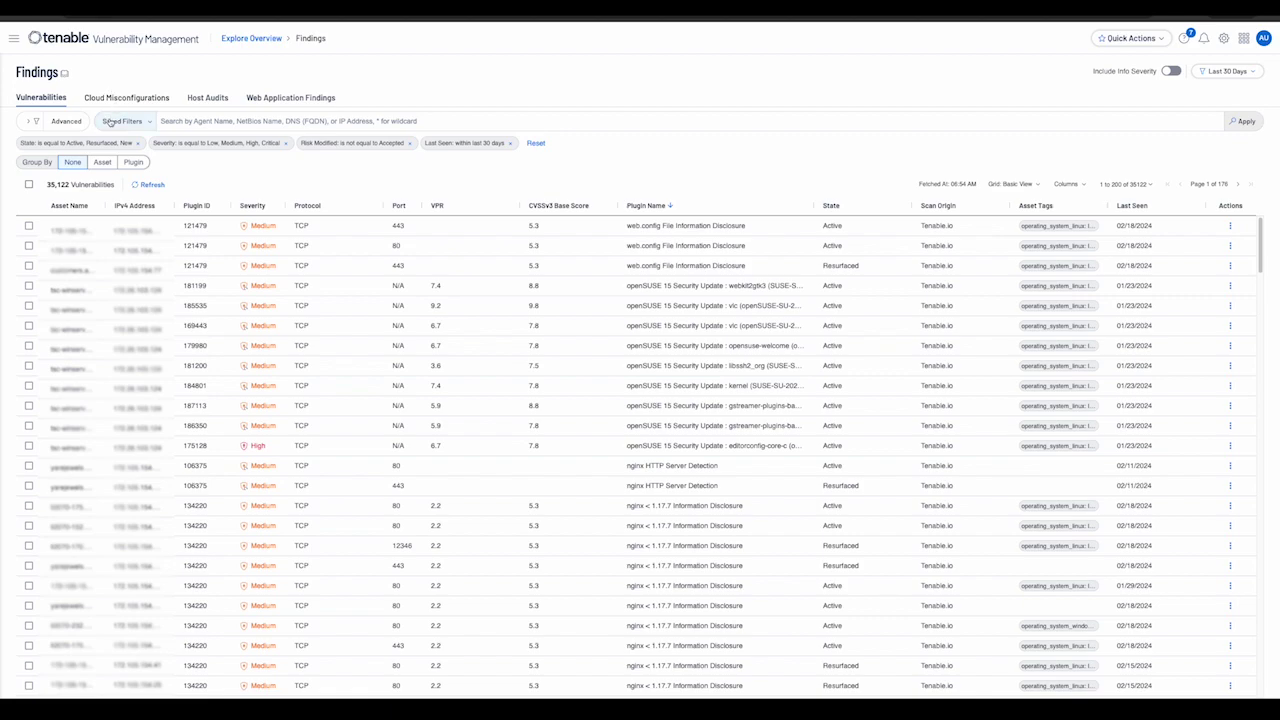
View the vulnerability filters as an advanced query and return to the basic filter view
click(64, 122)
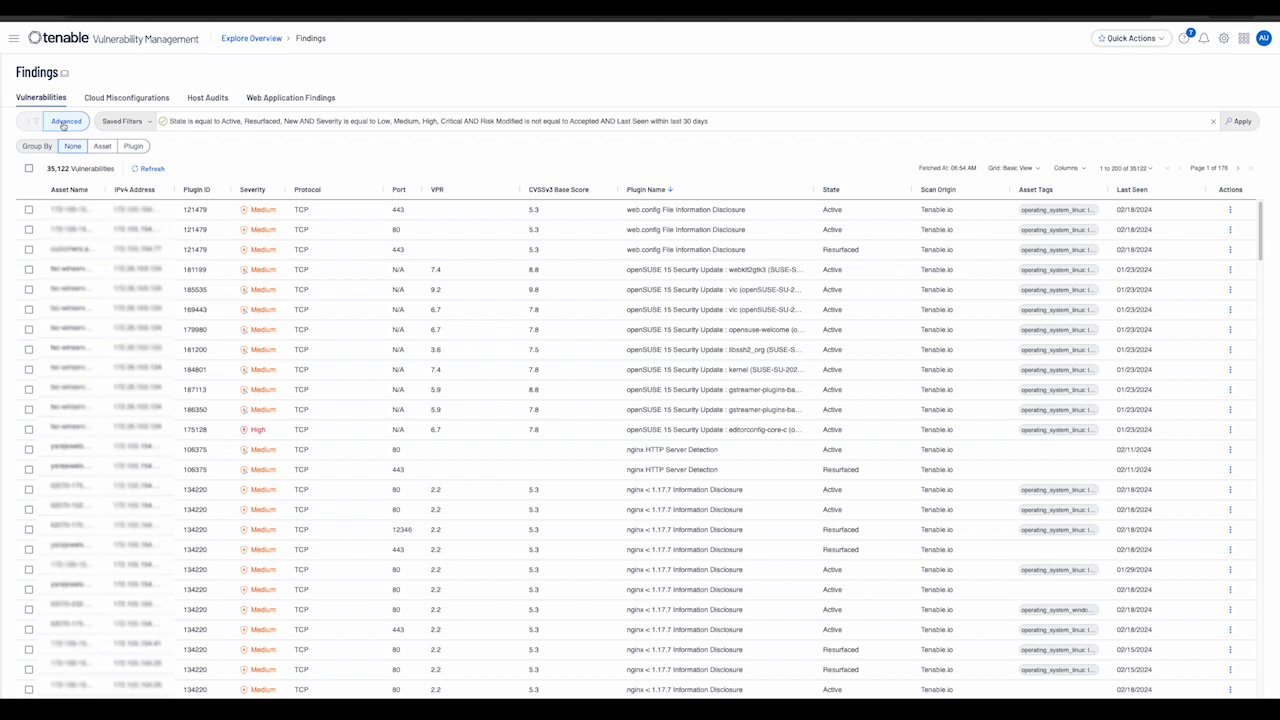
click(63, 125)
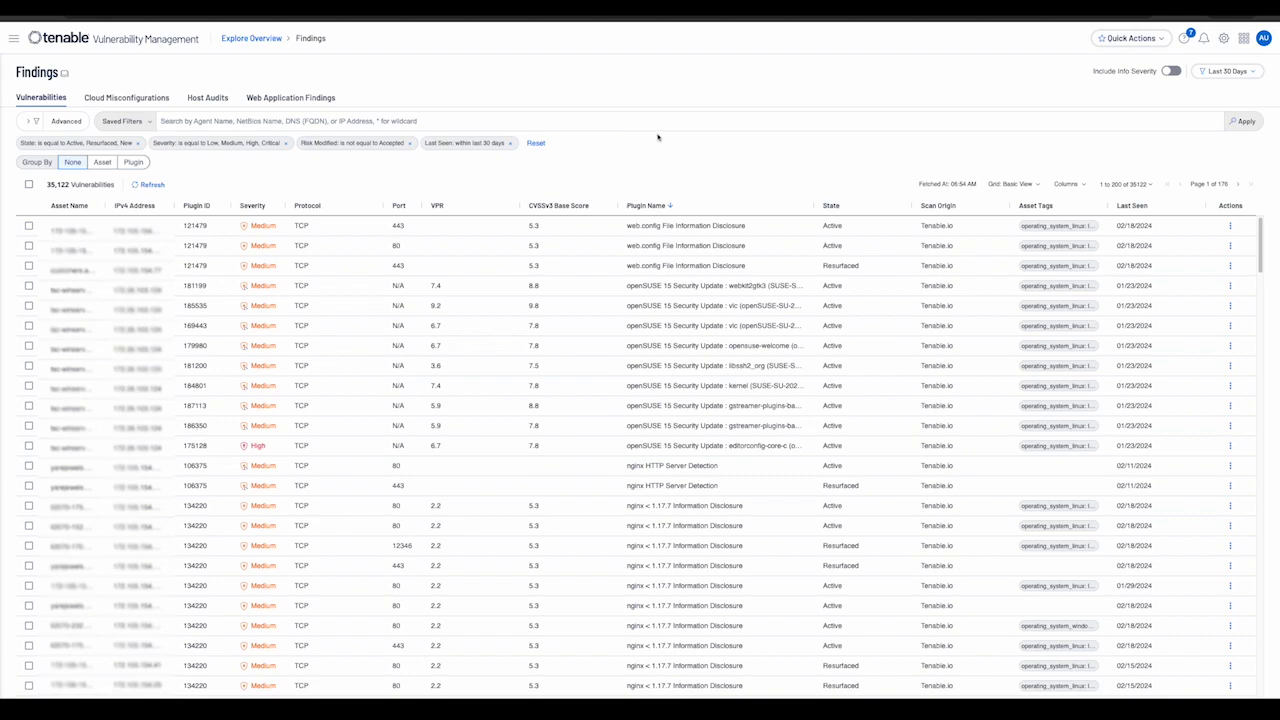
Include Info severity findings in the vulnerabilities list and limit the time range to the last 14 days
click(1171, 71)
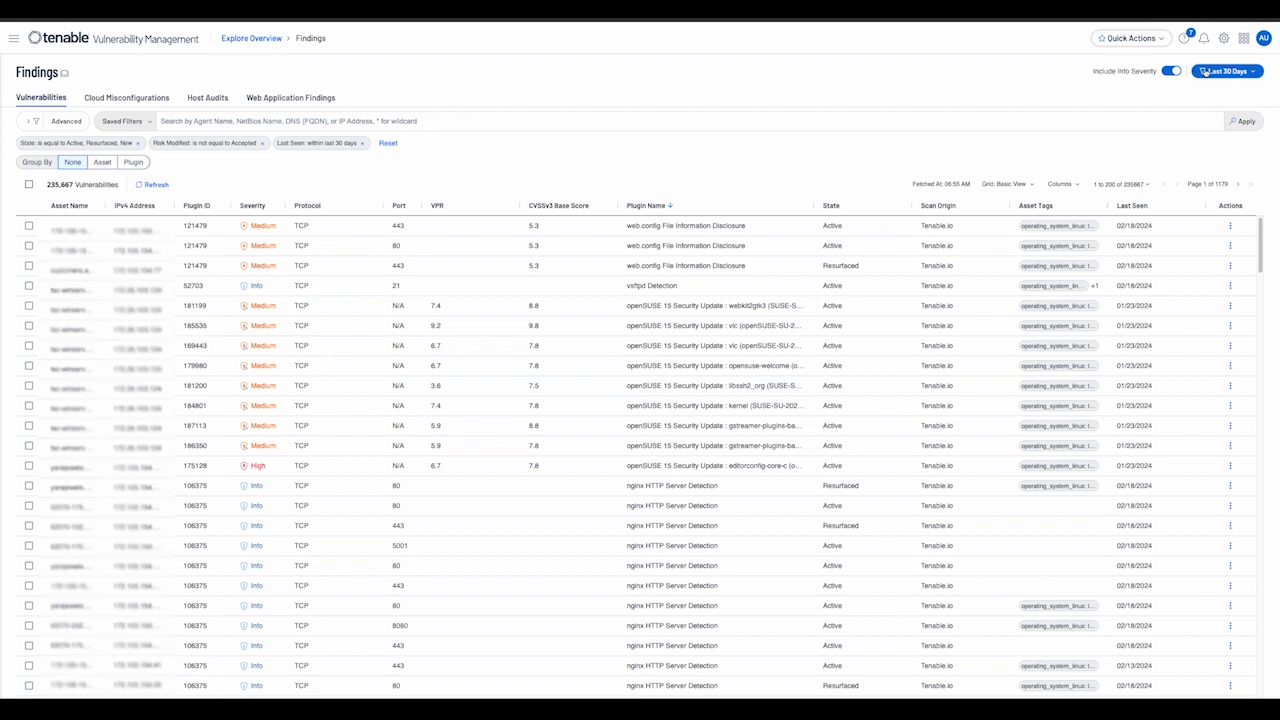
click(1206, 71)
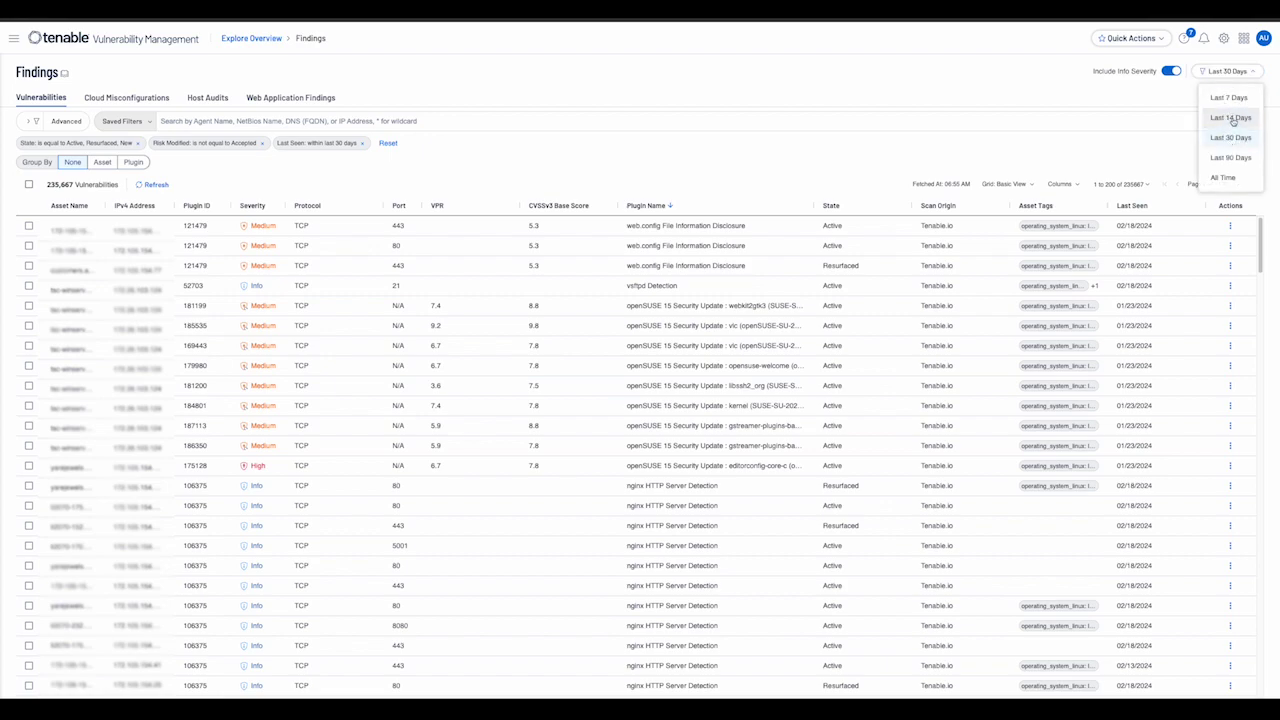
click(1233, 119)
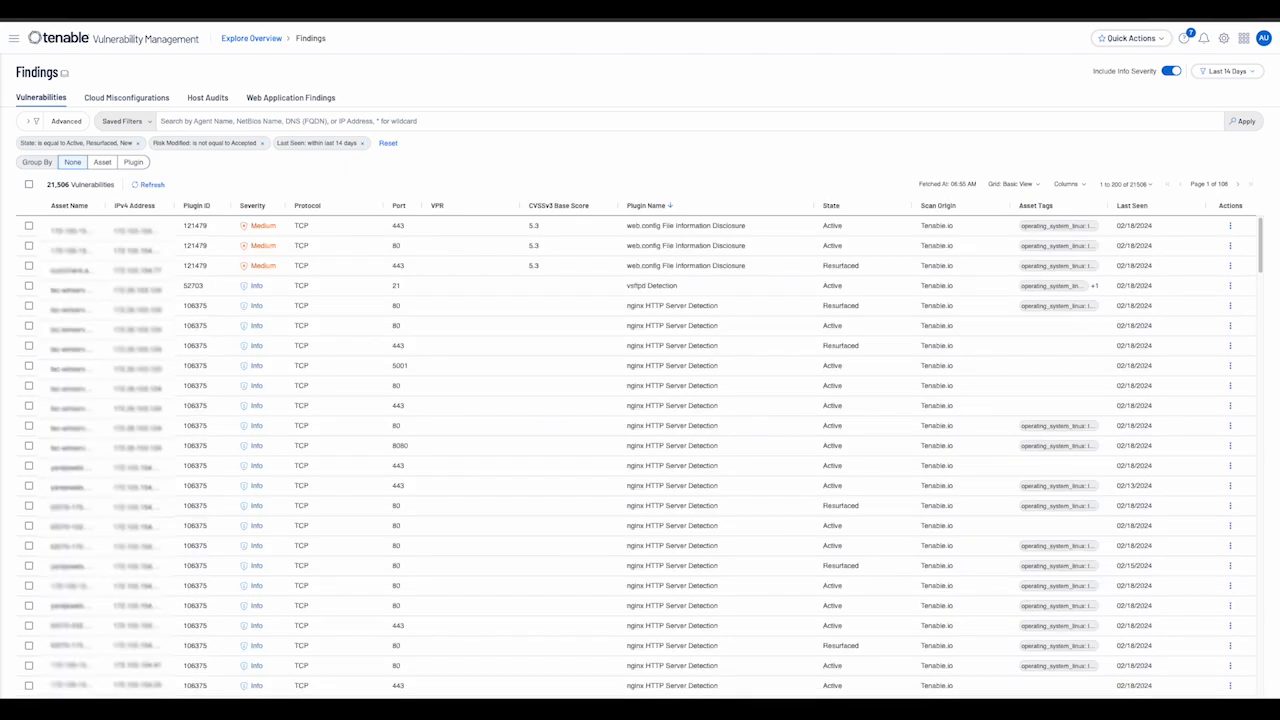
Extend the advanced filter query with AND and an opening parenthesis, followed by the condition CVSSv2 Base Score is greater than 4.5
click(64, 121)
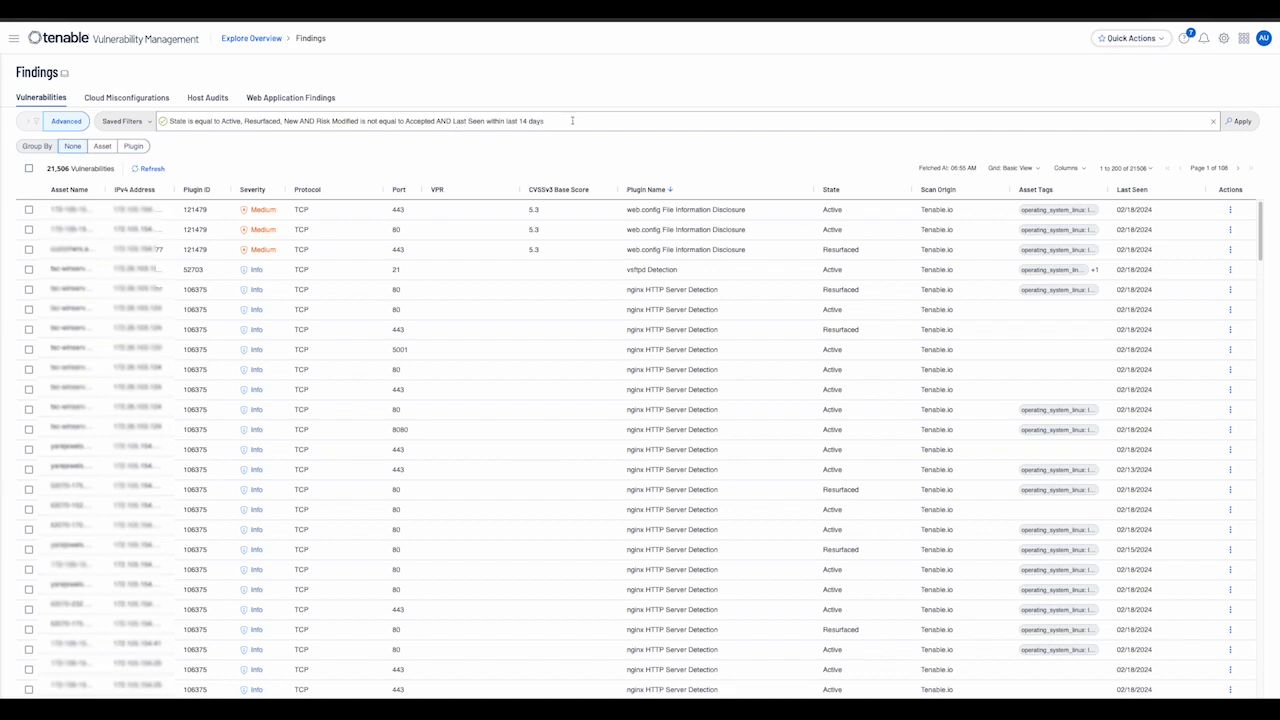
click(572, 121)
text(AND )
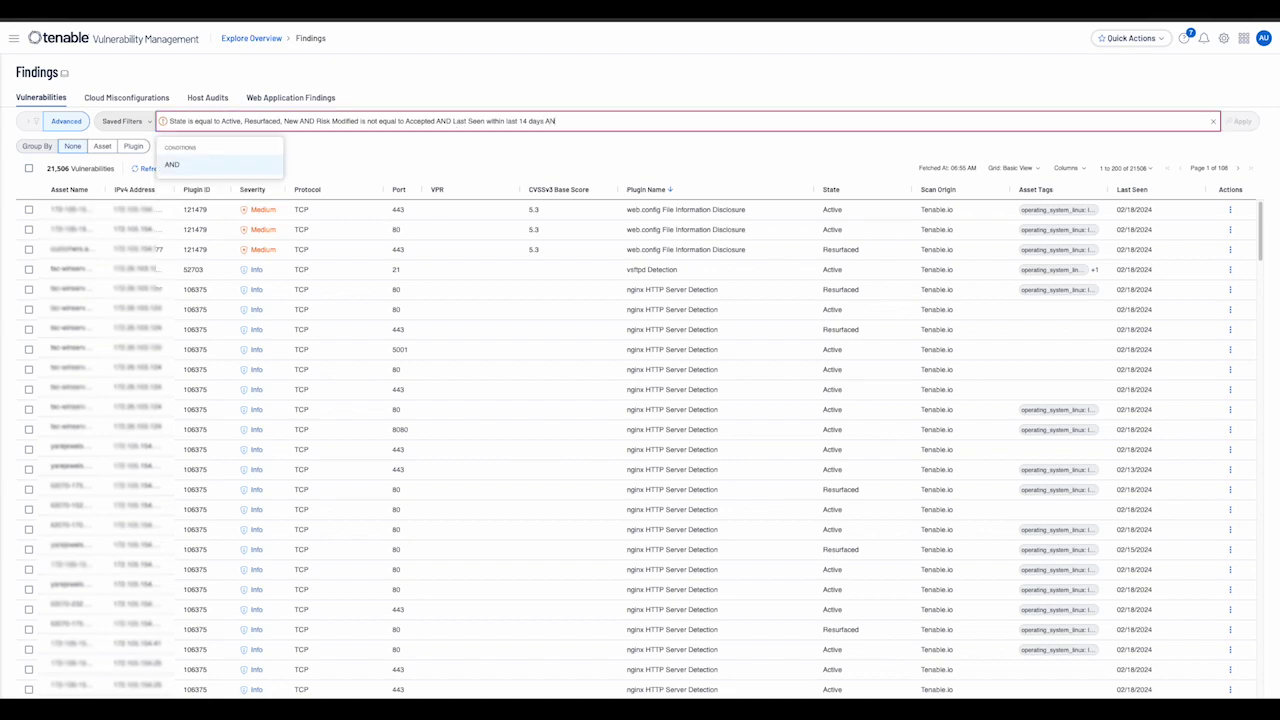
text(()
key(Down)
key(Down)
key(Down)
key(Down)
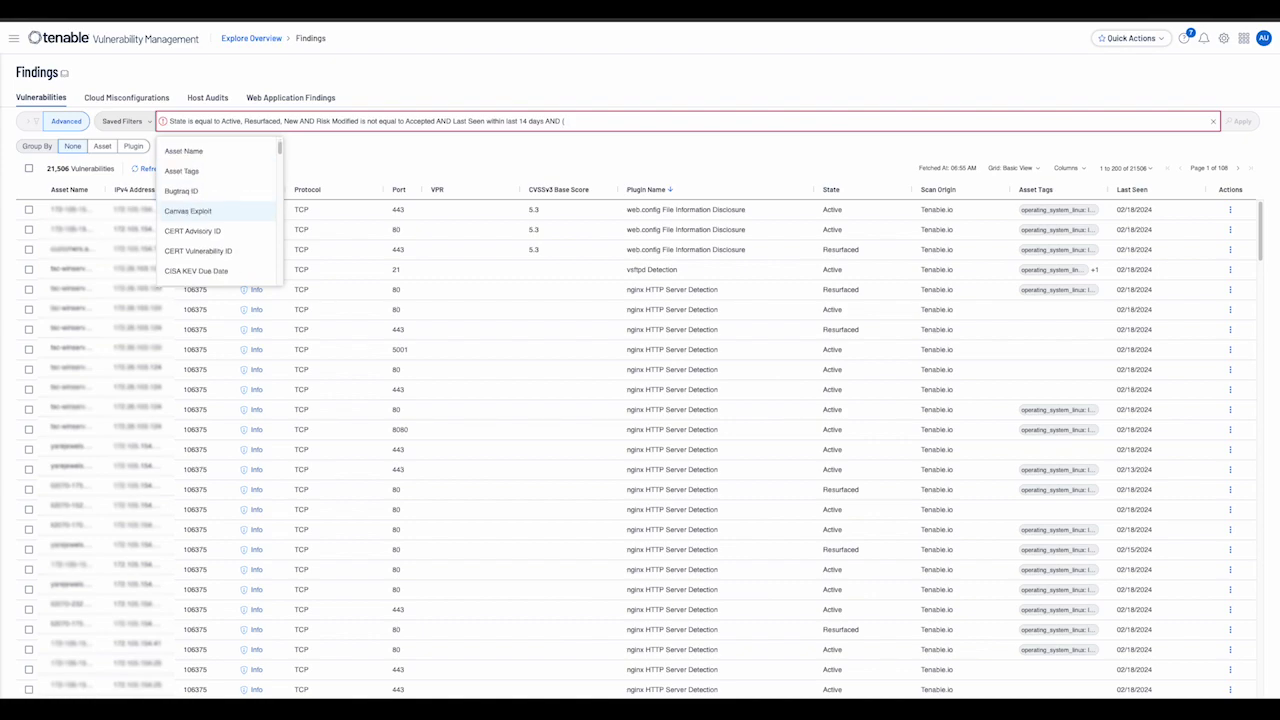
key(Down)
key(Down)
key(Down)
key(Down)
key(Down)
key(Down)
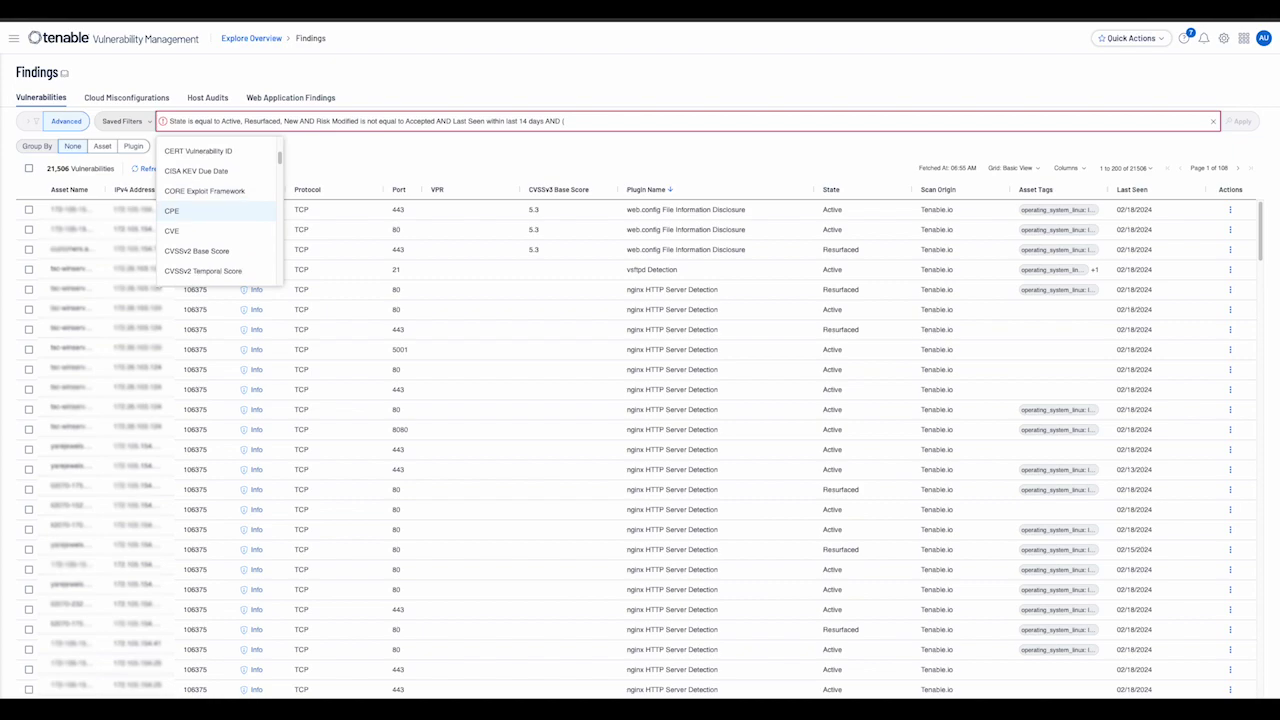
key(Down)
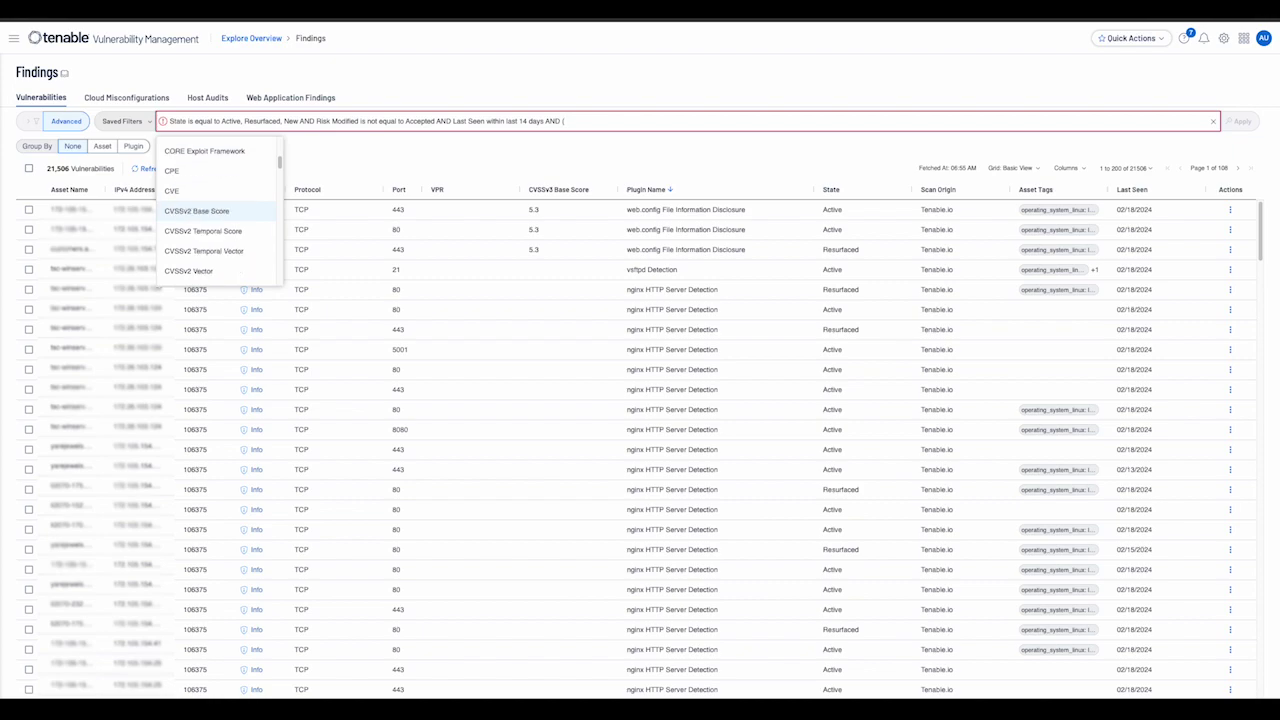
key(Return)
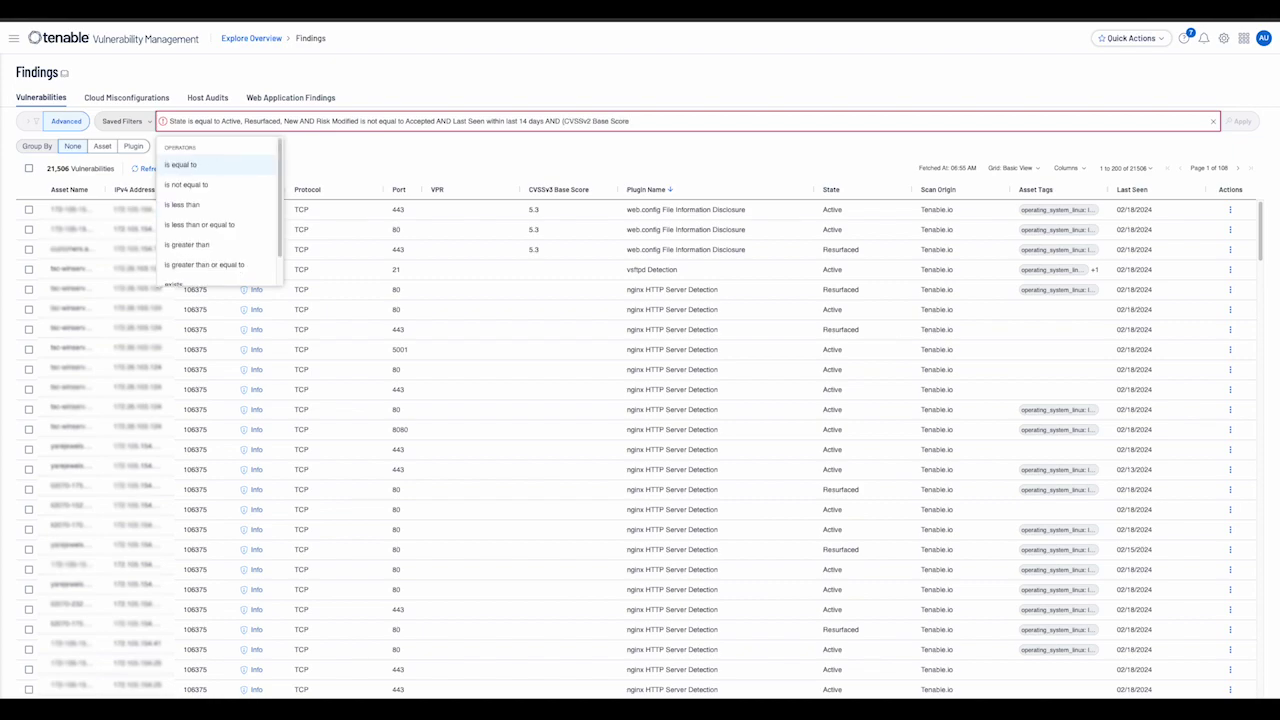
key(Down)
key(Down)
key(Down)
key(Down)
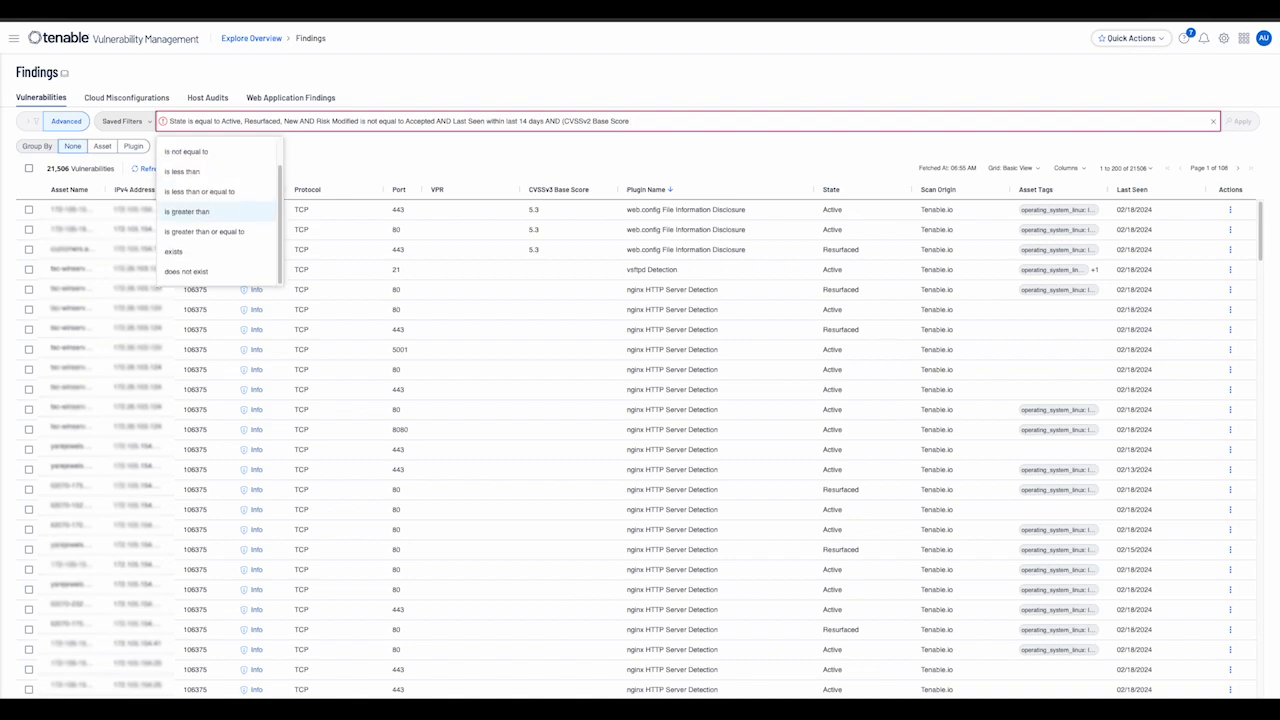
key(Return)
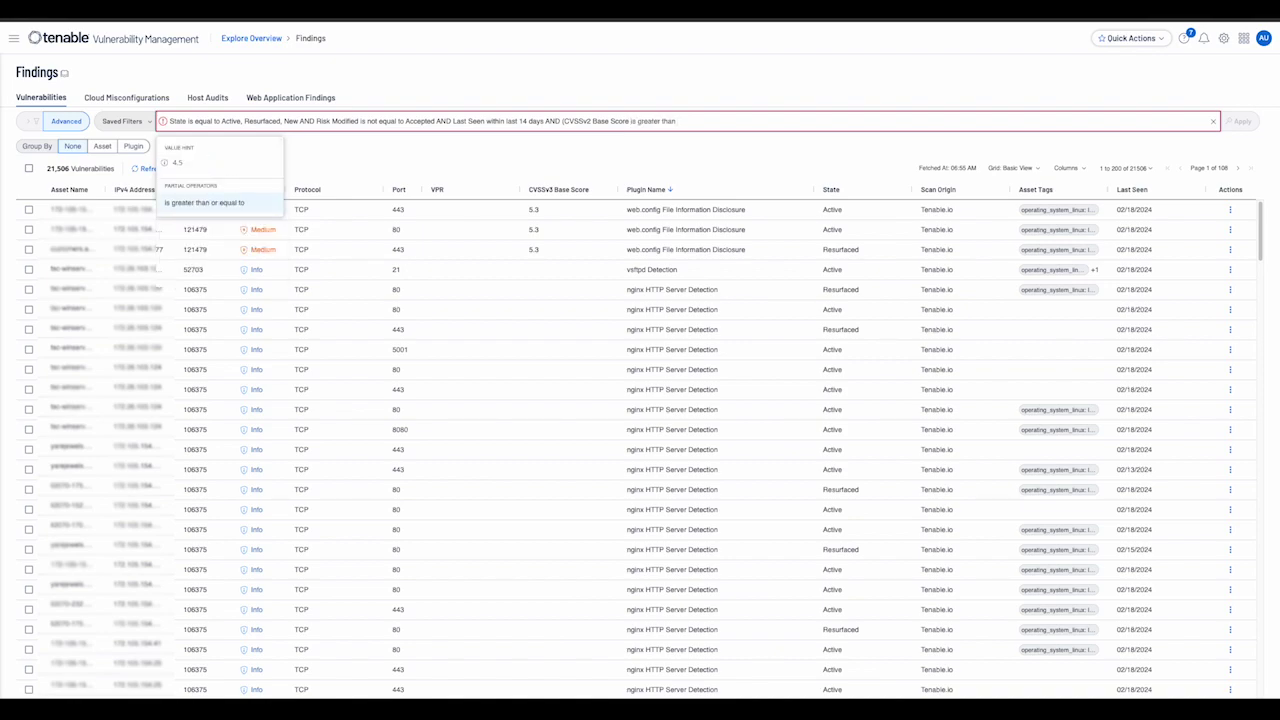
text(4.5)
Add the alternative condition OR CVSSv3 Base Score is greater than 4.5, close the parenthesis and apply the query
key(Down)
key(Return)
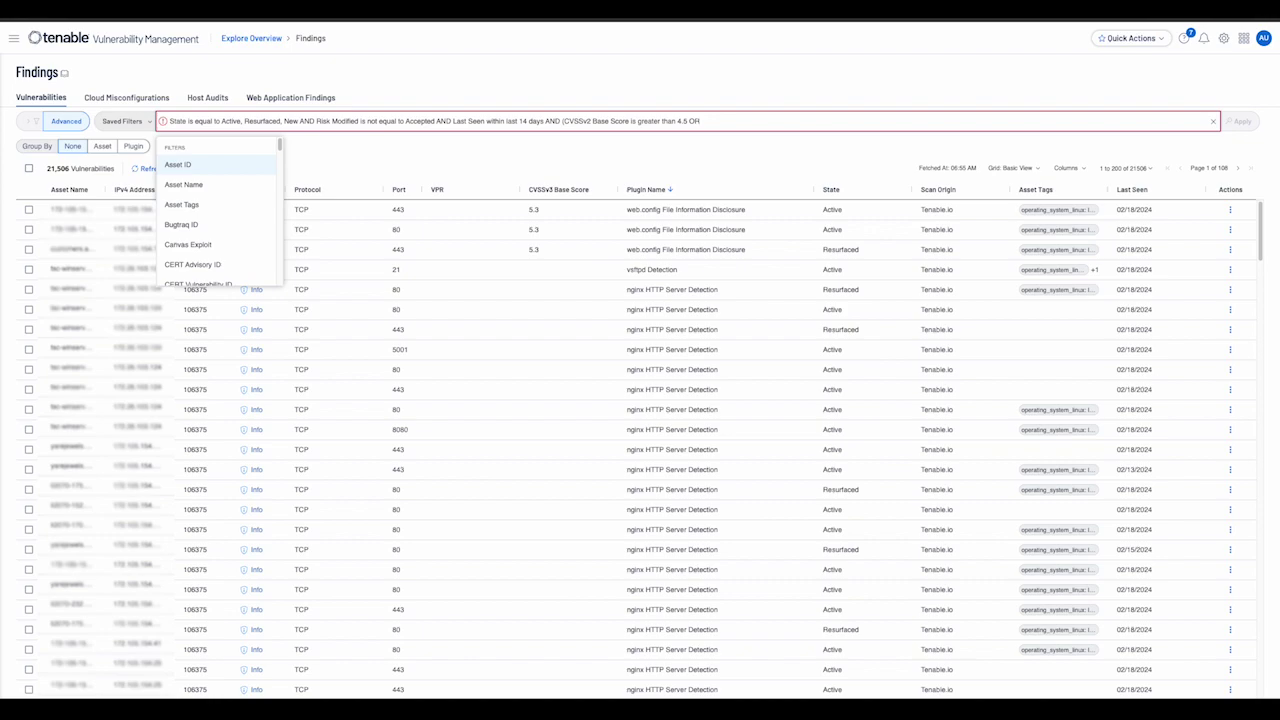
key(Down)
key(Down)
key(Down)
key(Down)
key(Down)
key(Down)
key(Down)
key(Down)
key(Down)
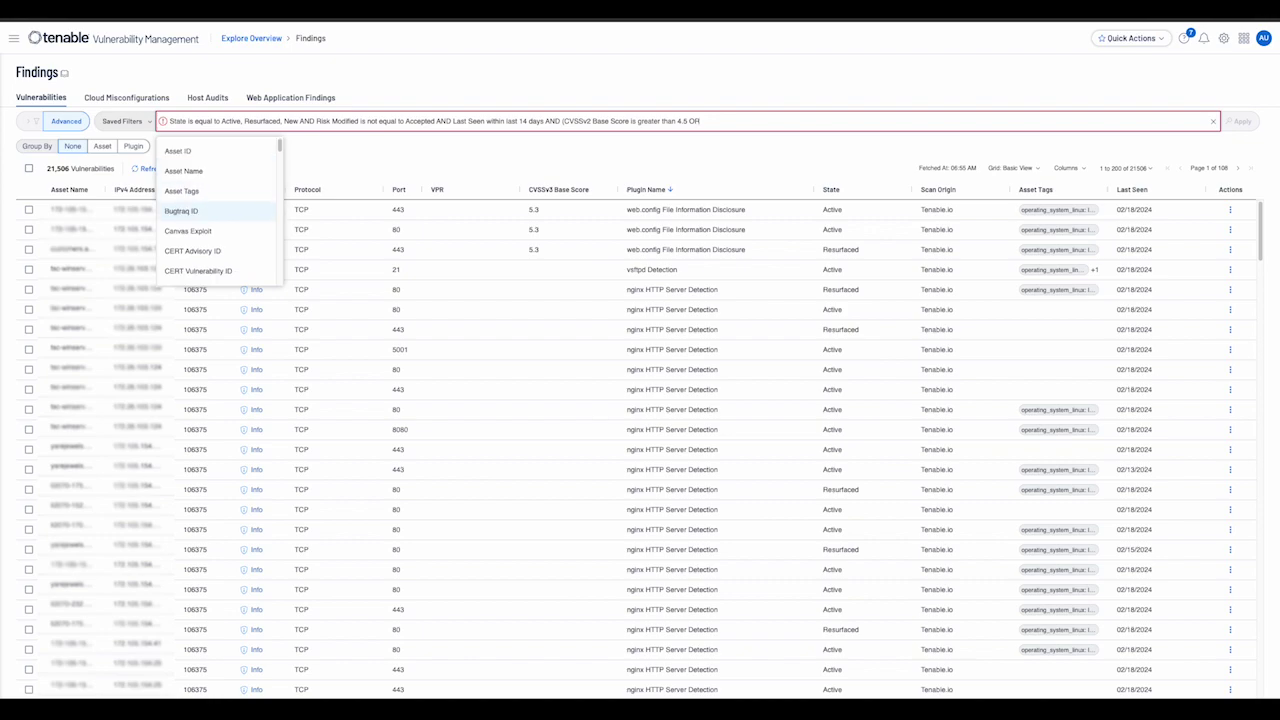
key(Down)
key(Down)
key(Down)
key(Down)
key(Down)
key(Down)
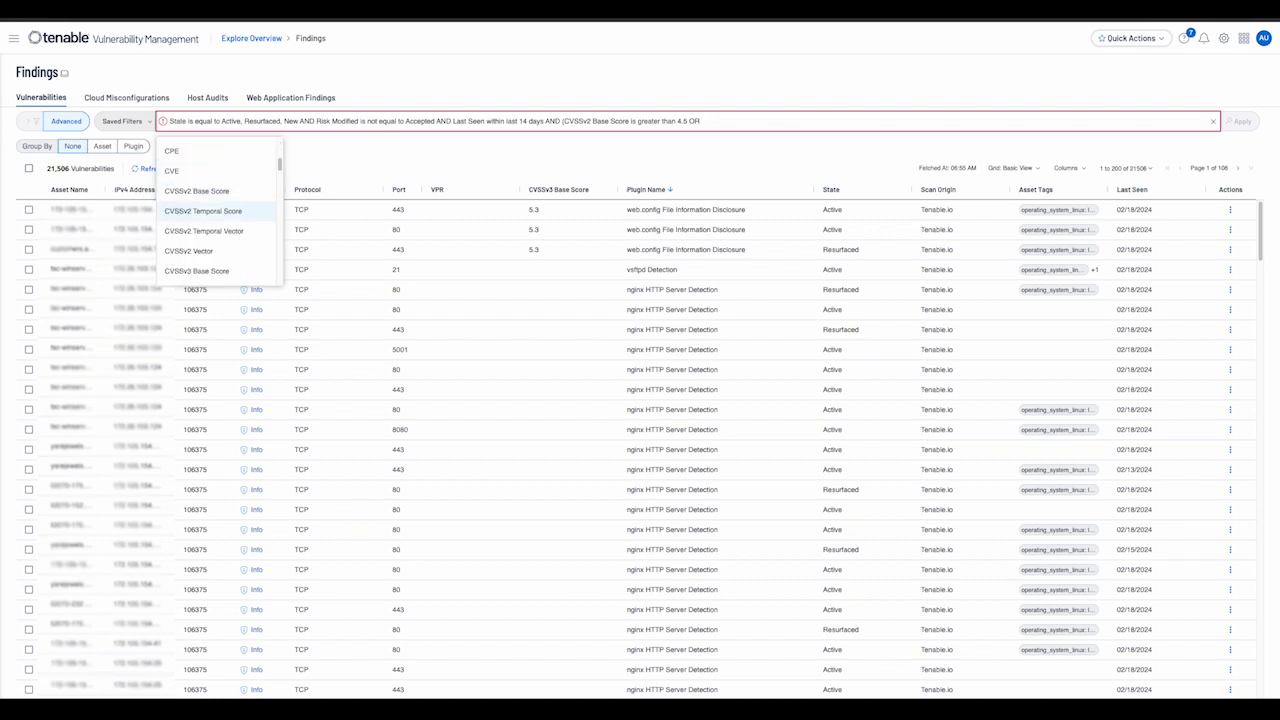
key(Return)
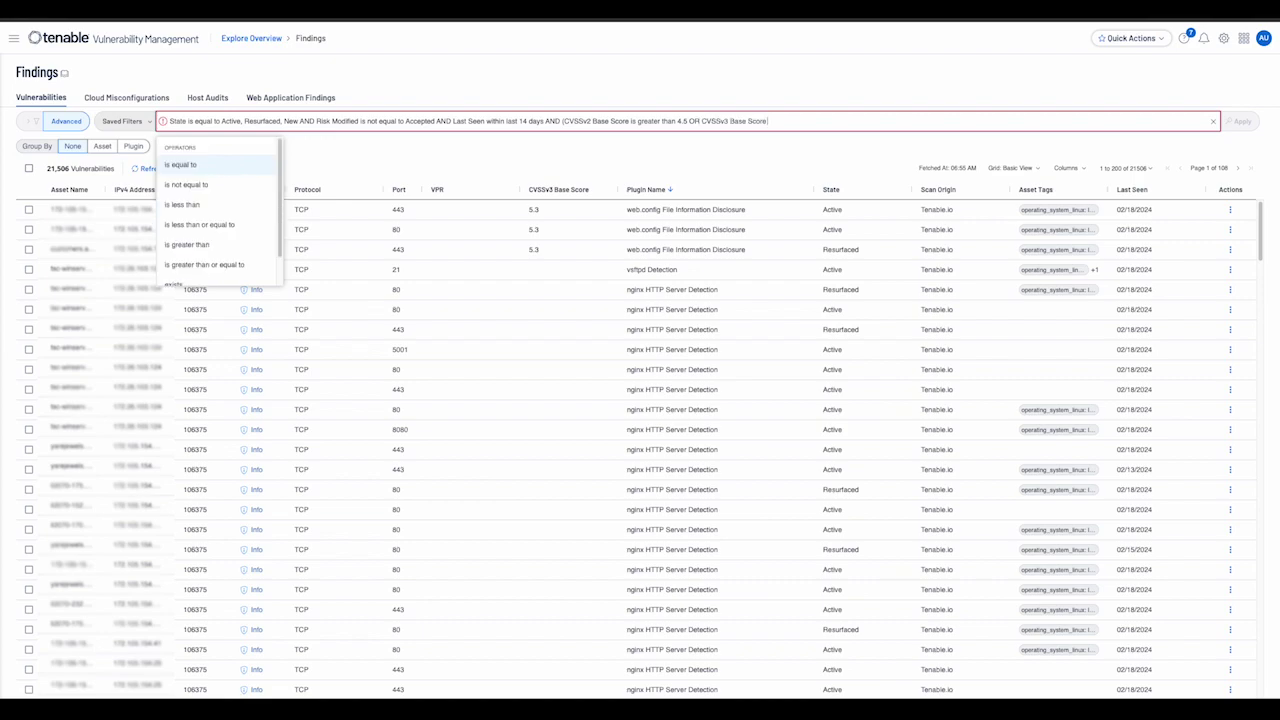
key(Down)
key(Down)
key(Down)
key(Down)
key(Return)
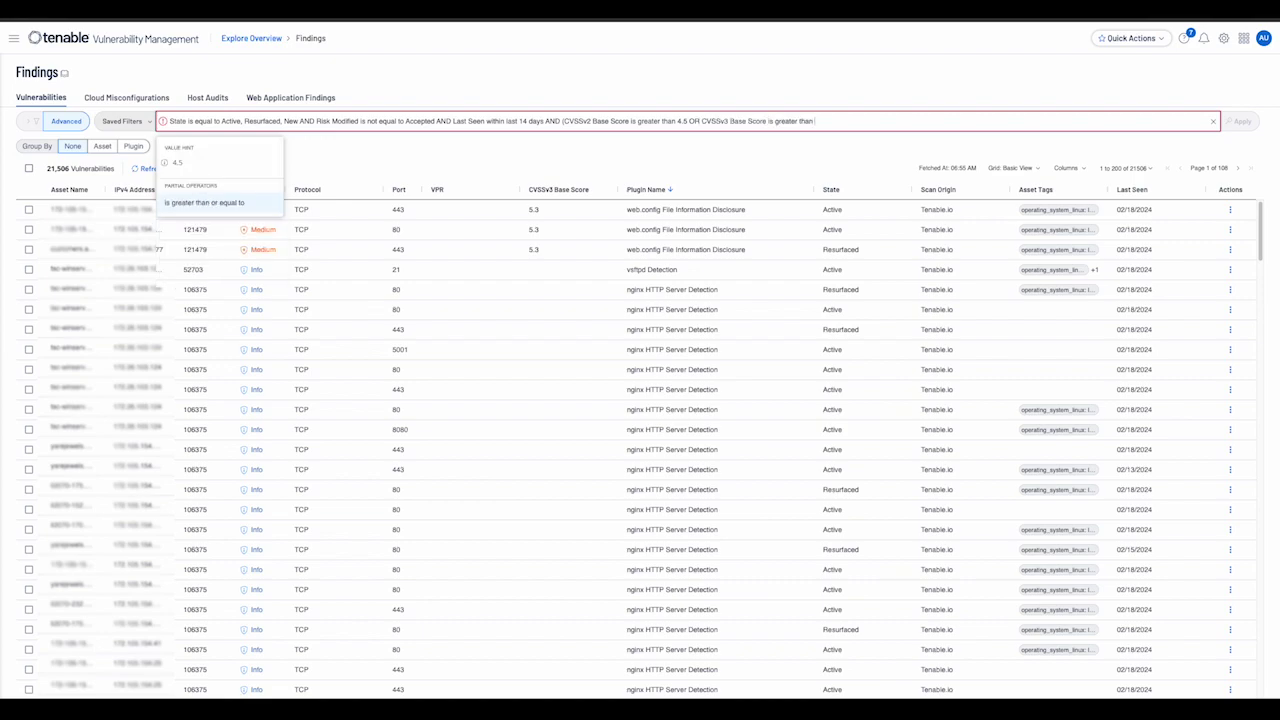
text(4.)
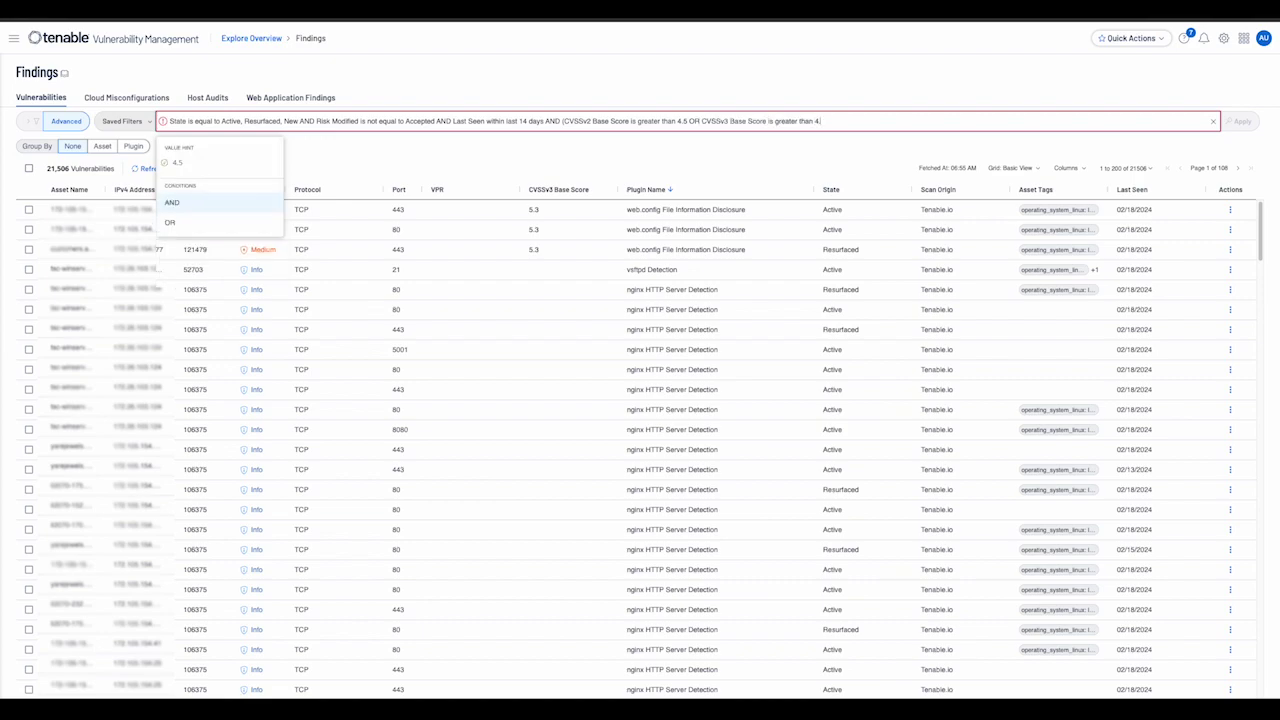
text(5))
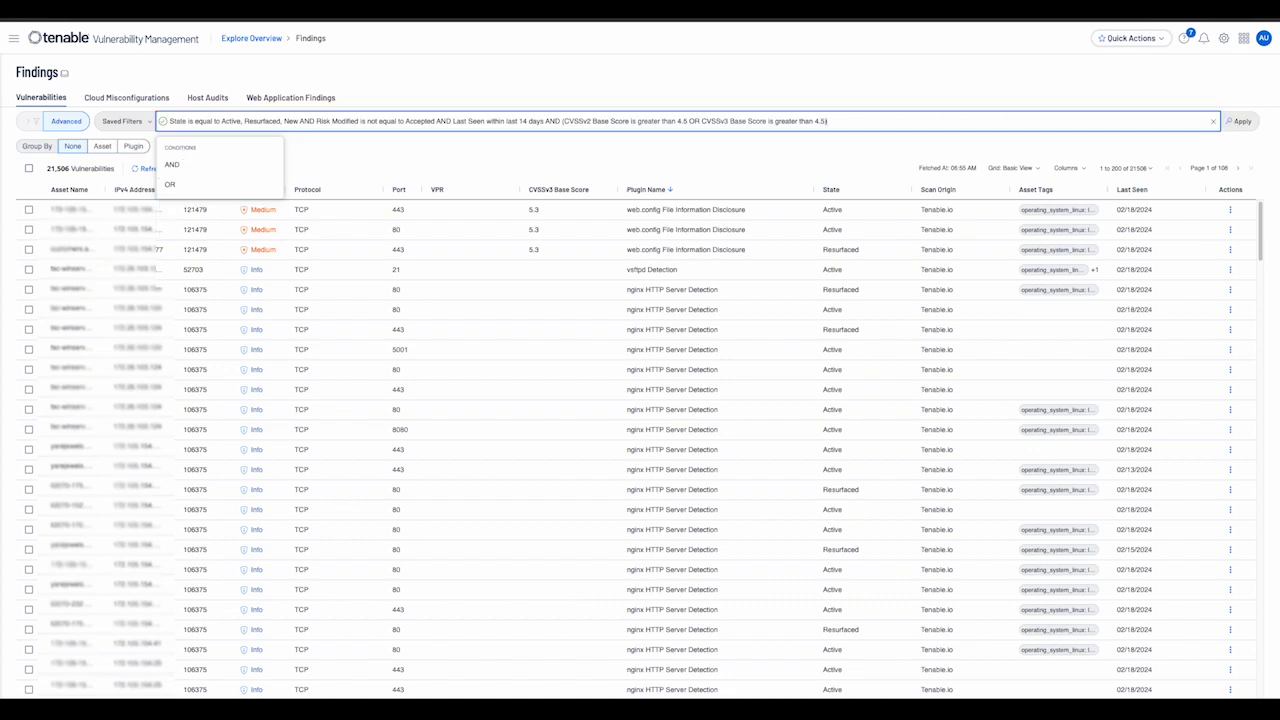
click(1240, 121)
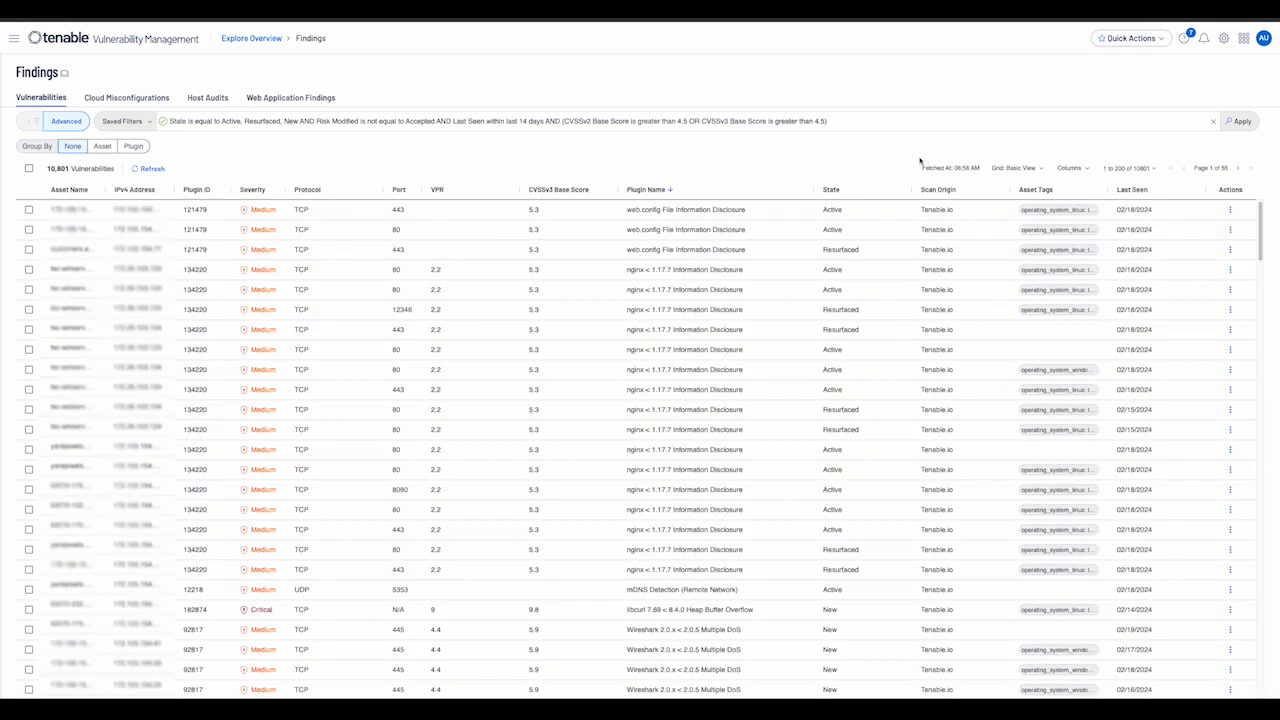
Search the saved filters for "Default" and save the current query as "default filter with cvss score"
click(688, 121)
click(141, 125)
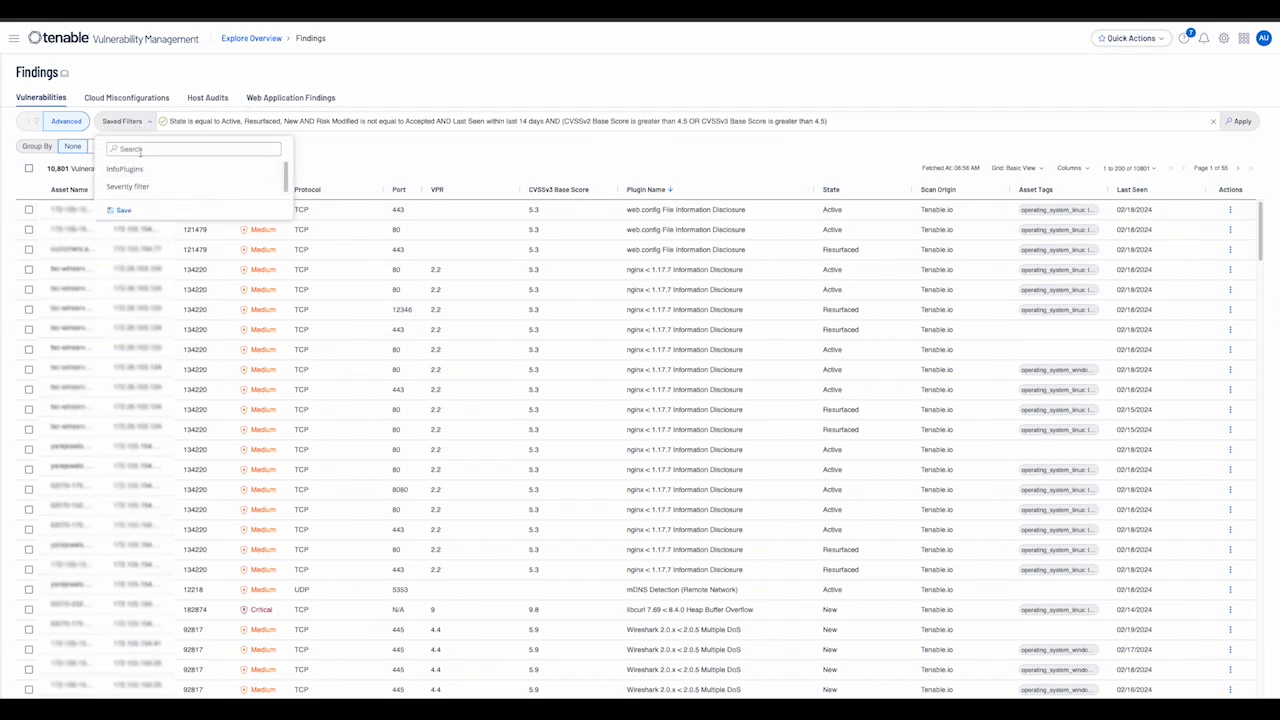
click(142, 148)
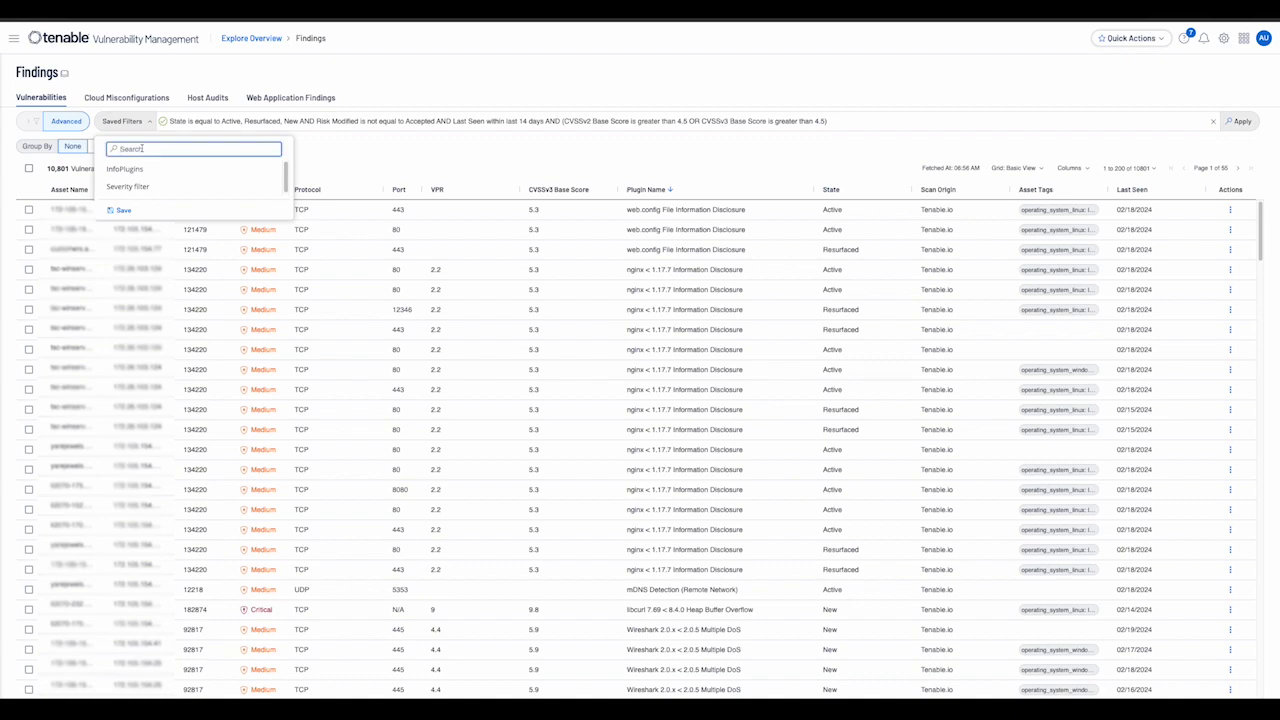
text(Default)
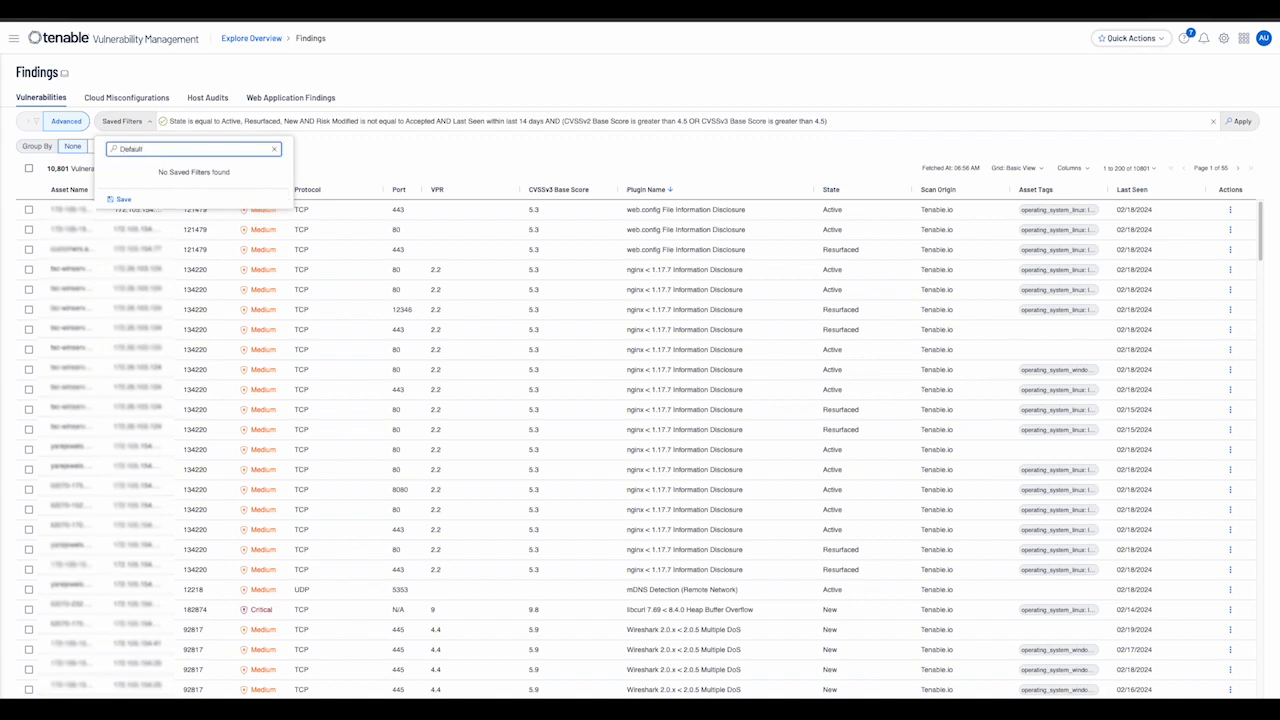
click(120, 199)
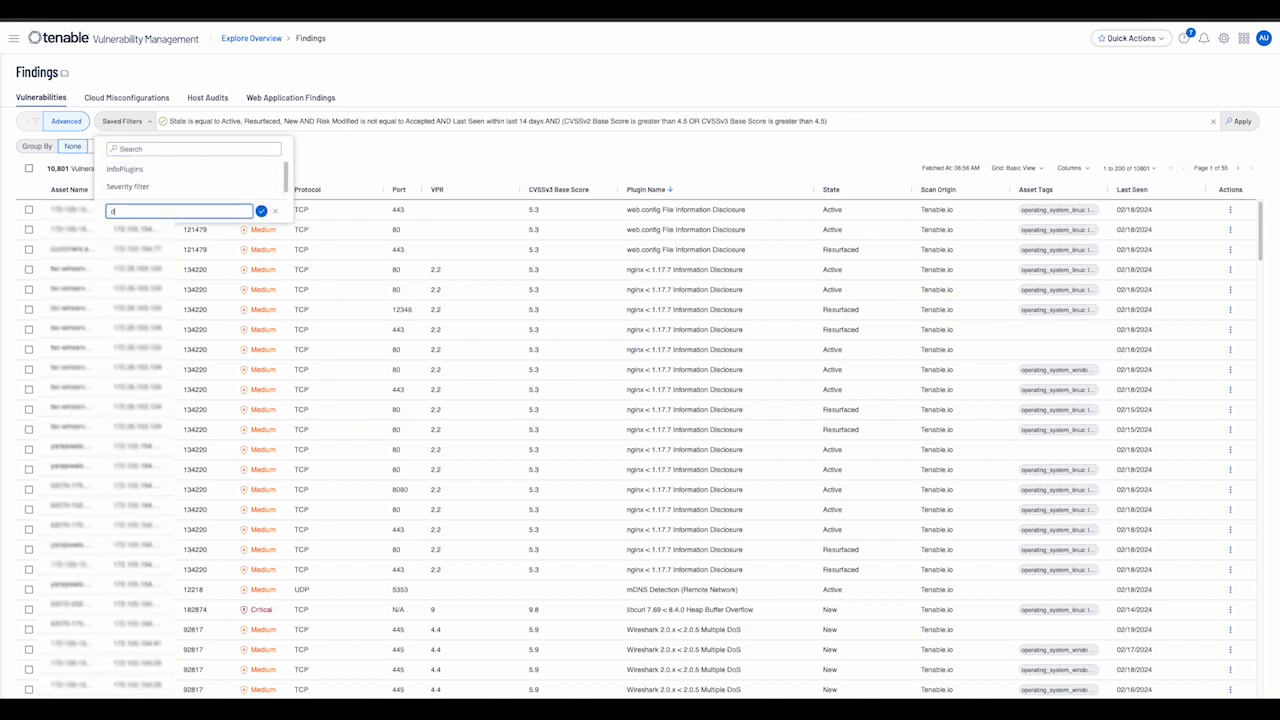
text(default filter with cvss score)
click(261, 212)
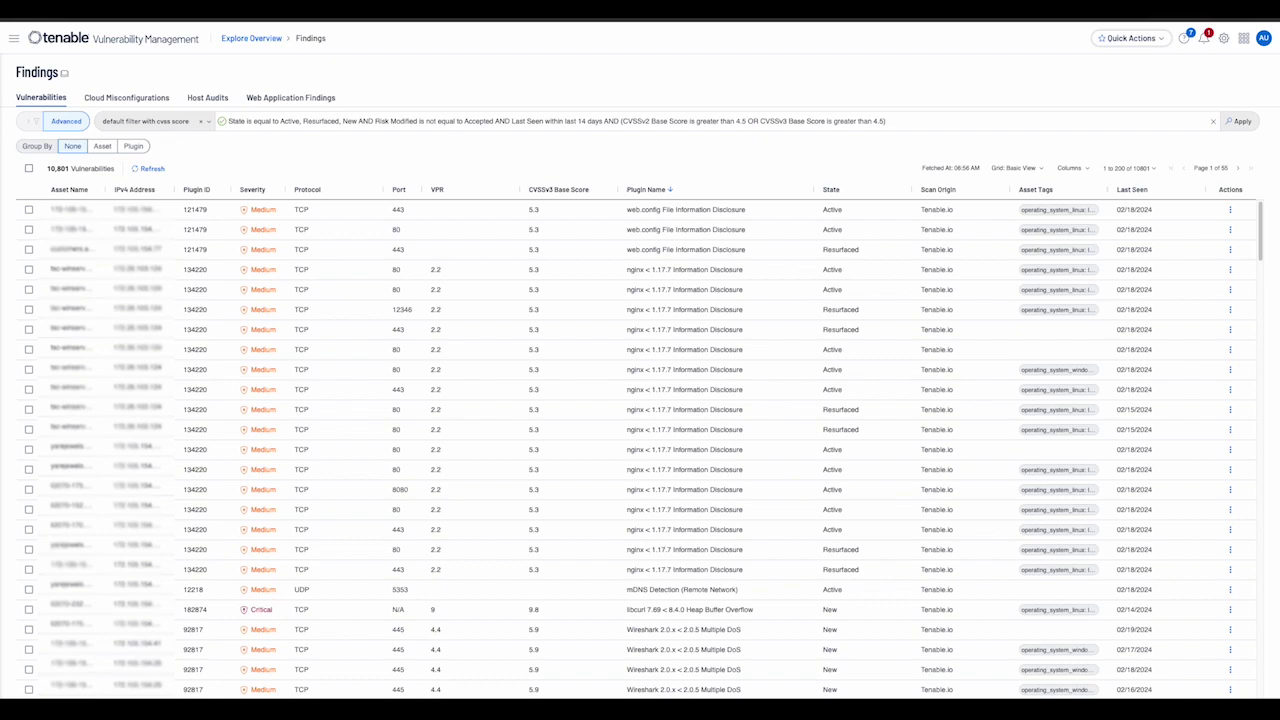
Customize the findings table so that the Asset Name column comes directly after Plugin ID
click(1068, 168)
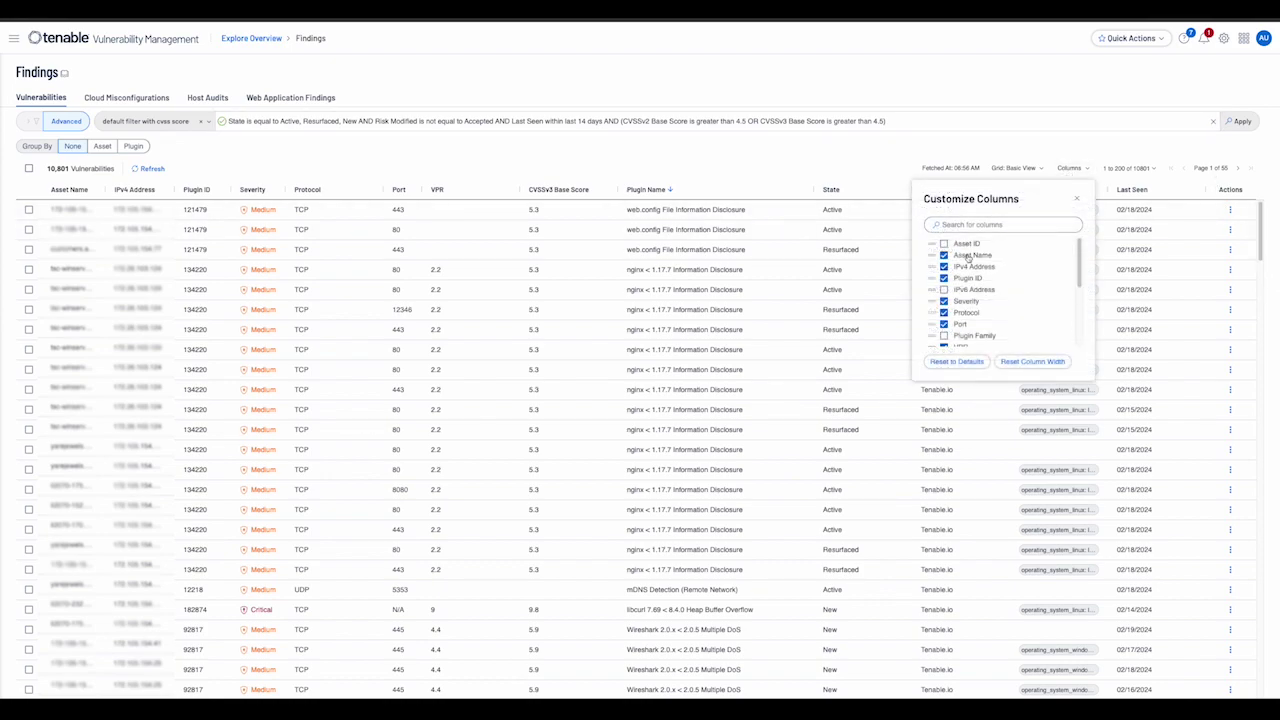
drag(932, 256, 932, 289)
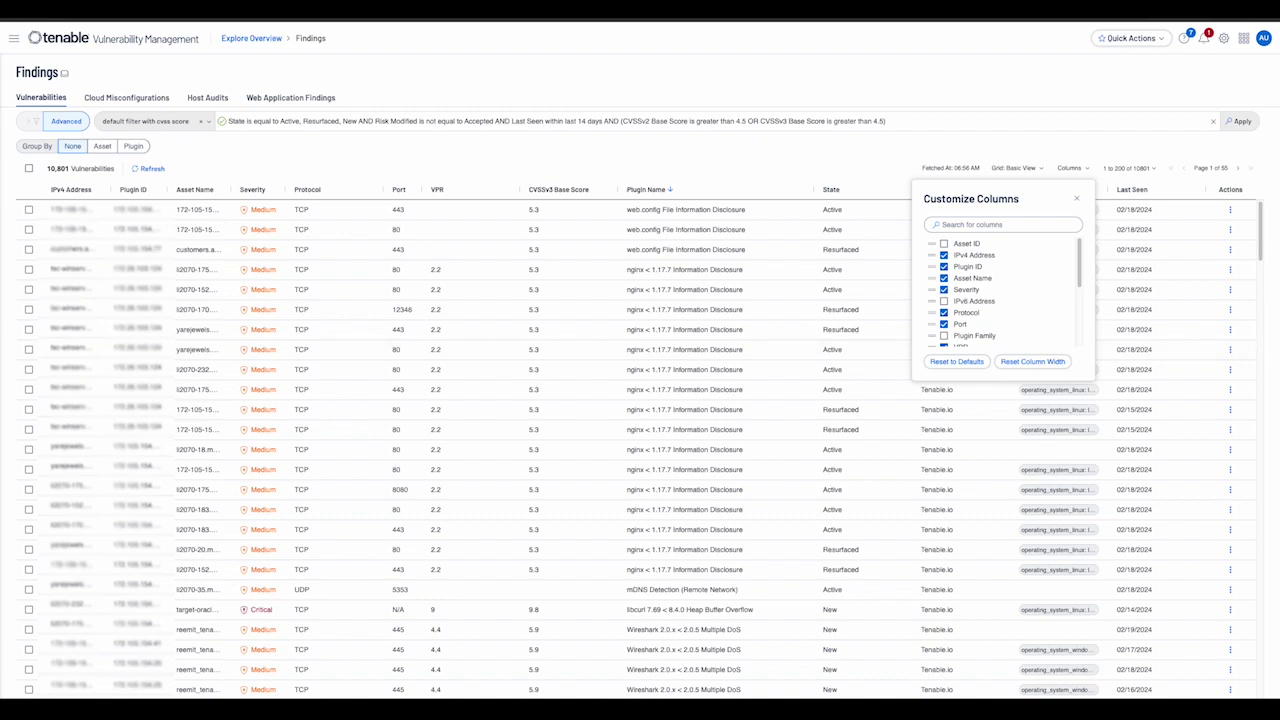
click(883, 168)
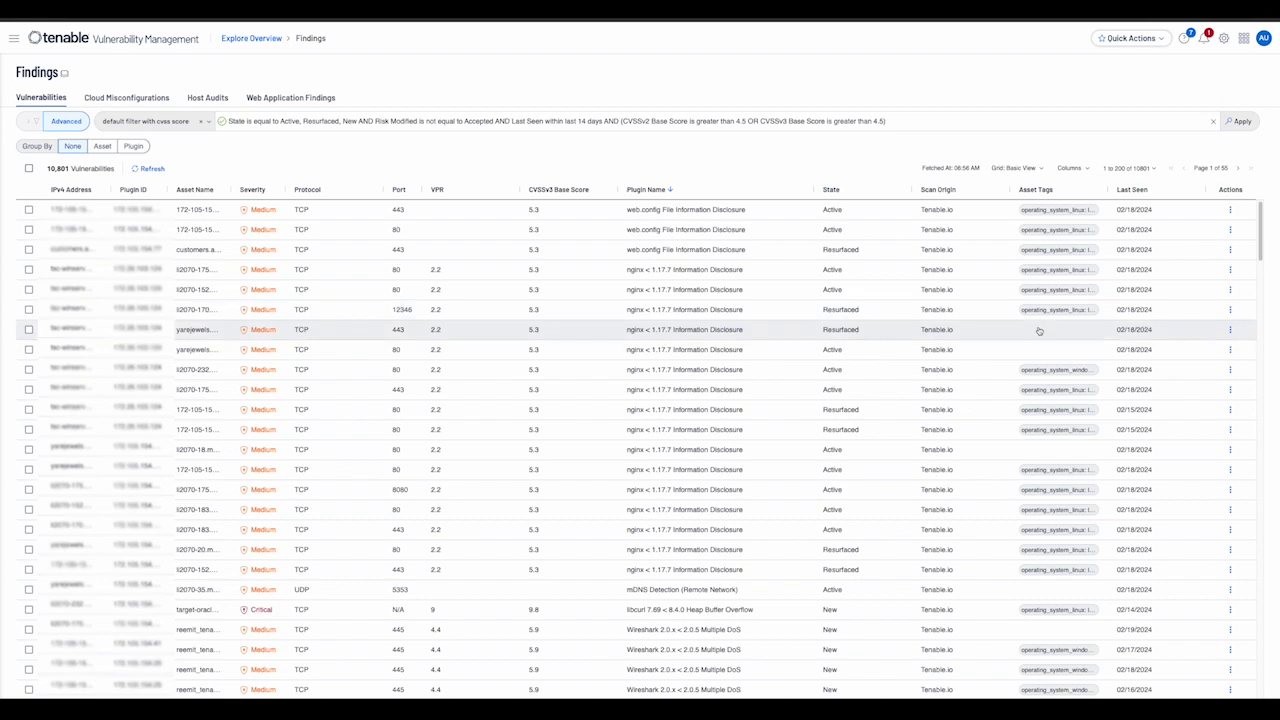
Filter out the Medium severity value directly from a finding in the table
right_click(261, 235)
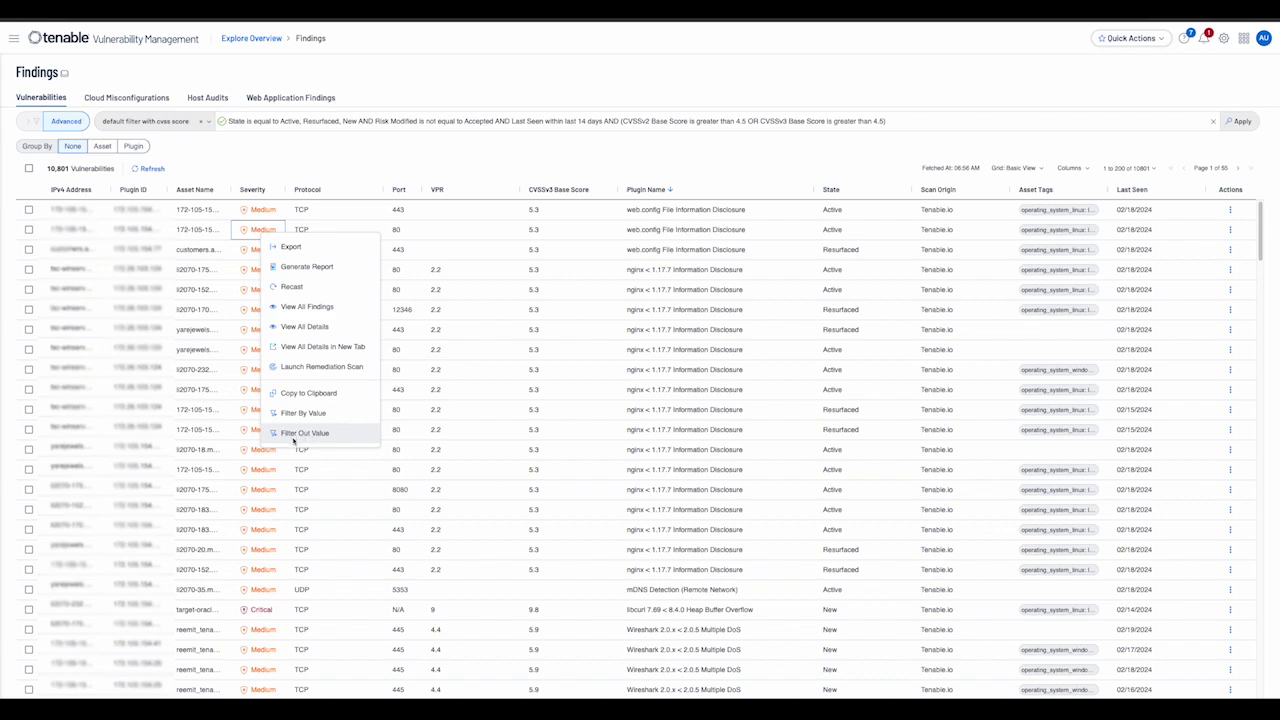
click(295, 434)
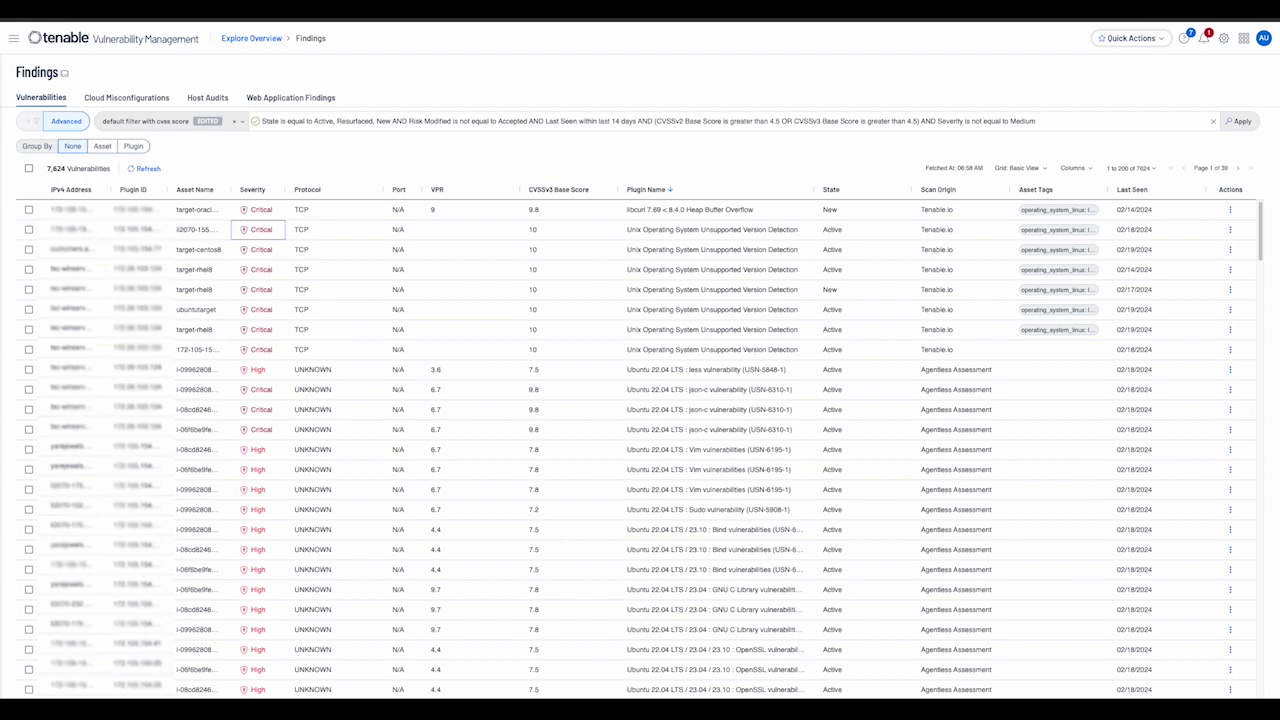
Select the first three findings in the vulnerabilities list
click(29, 209)
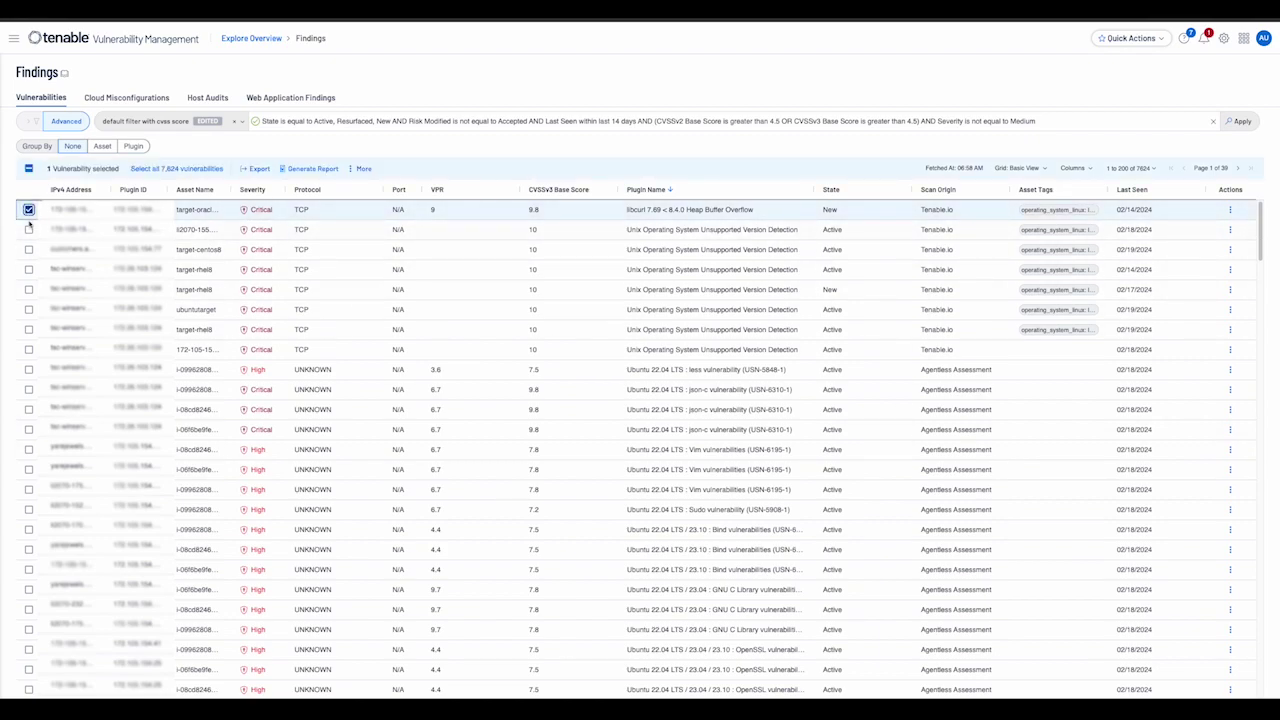
click(29, 229)
click(29, 249)
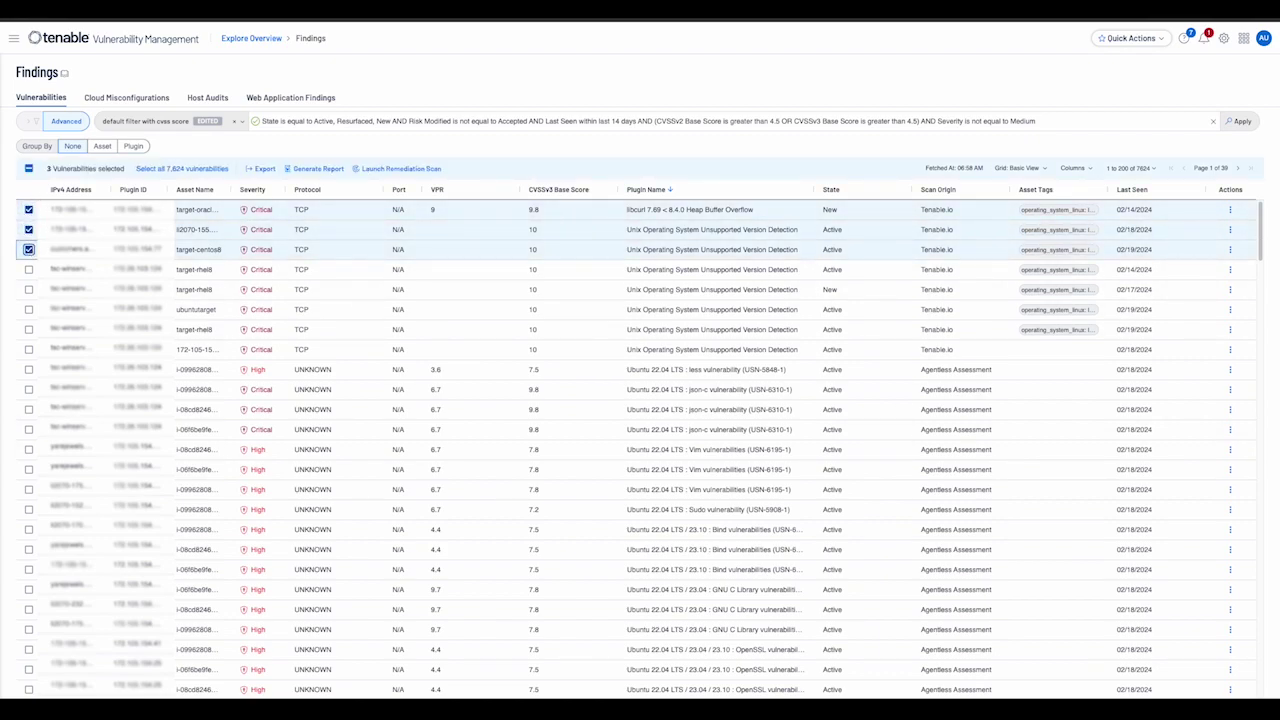